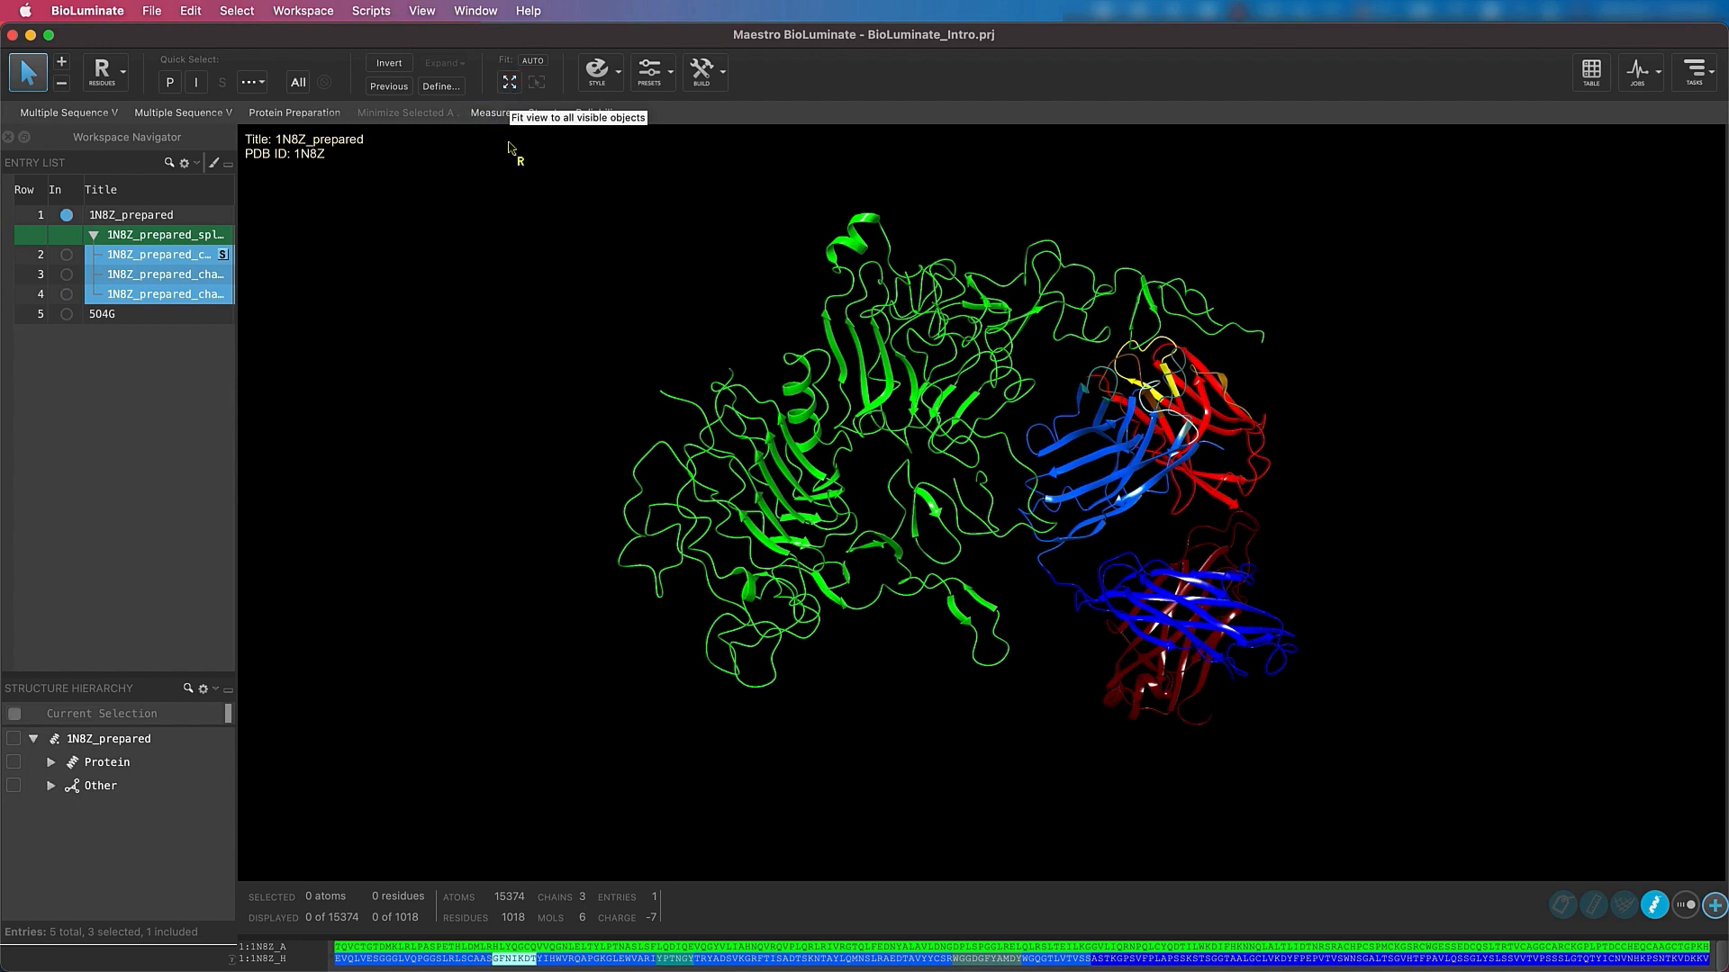
Step: Display all protein atoms of 1N8Z_prepared in thin-tube representation and clear the selection
left_click(171, 82)
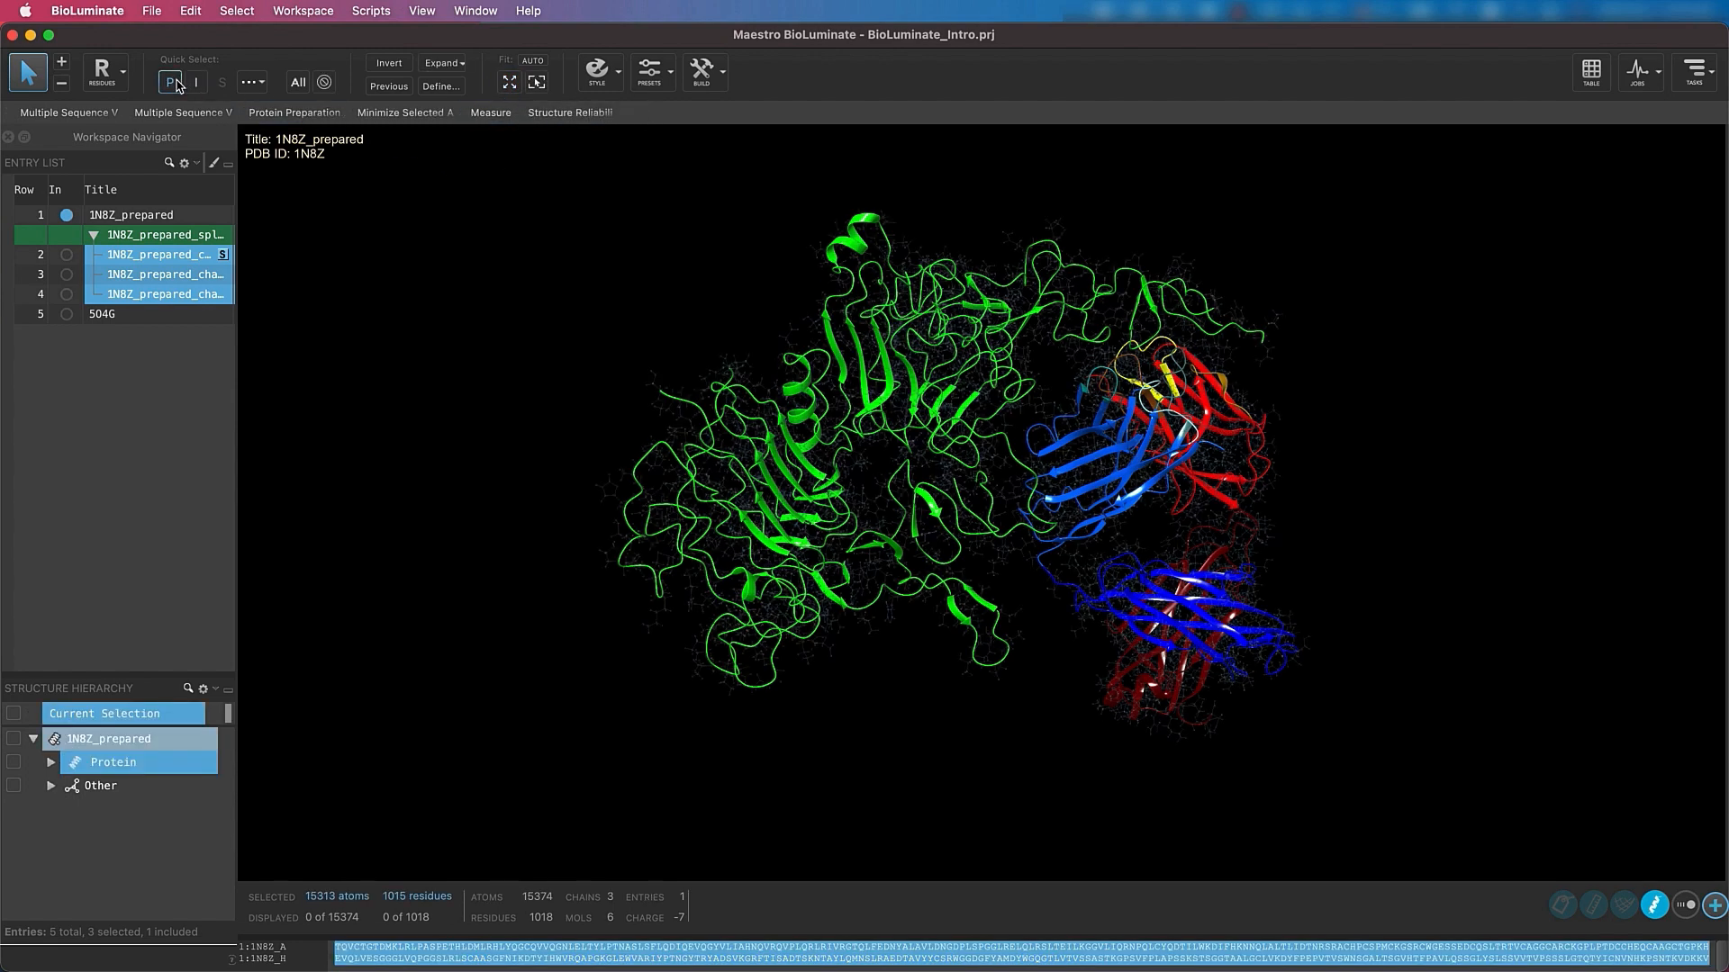
left_click(599, 74)
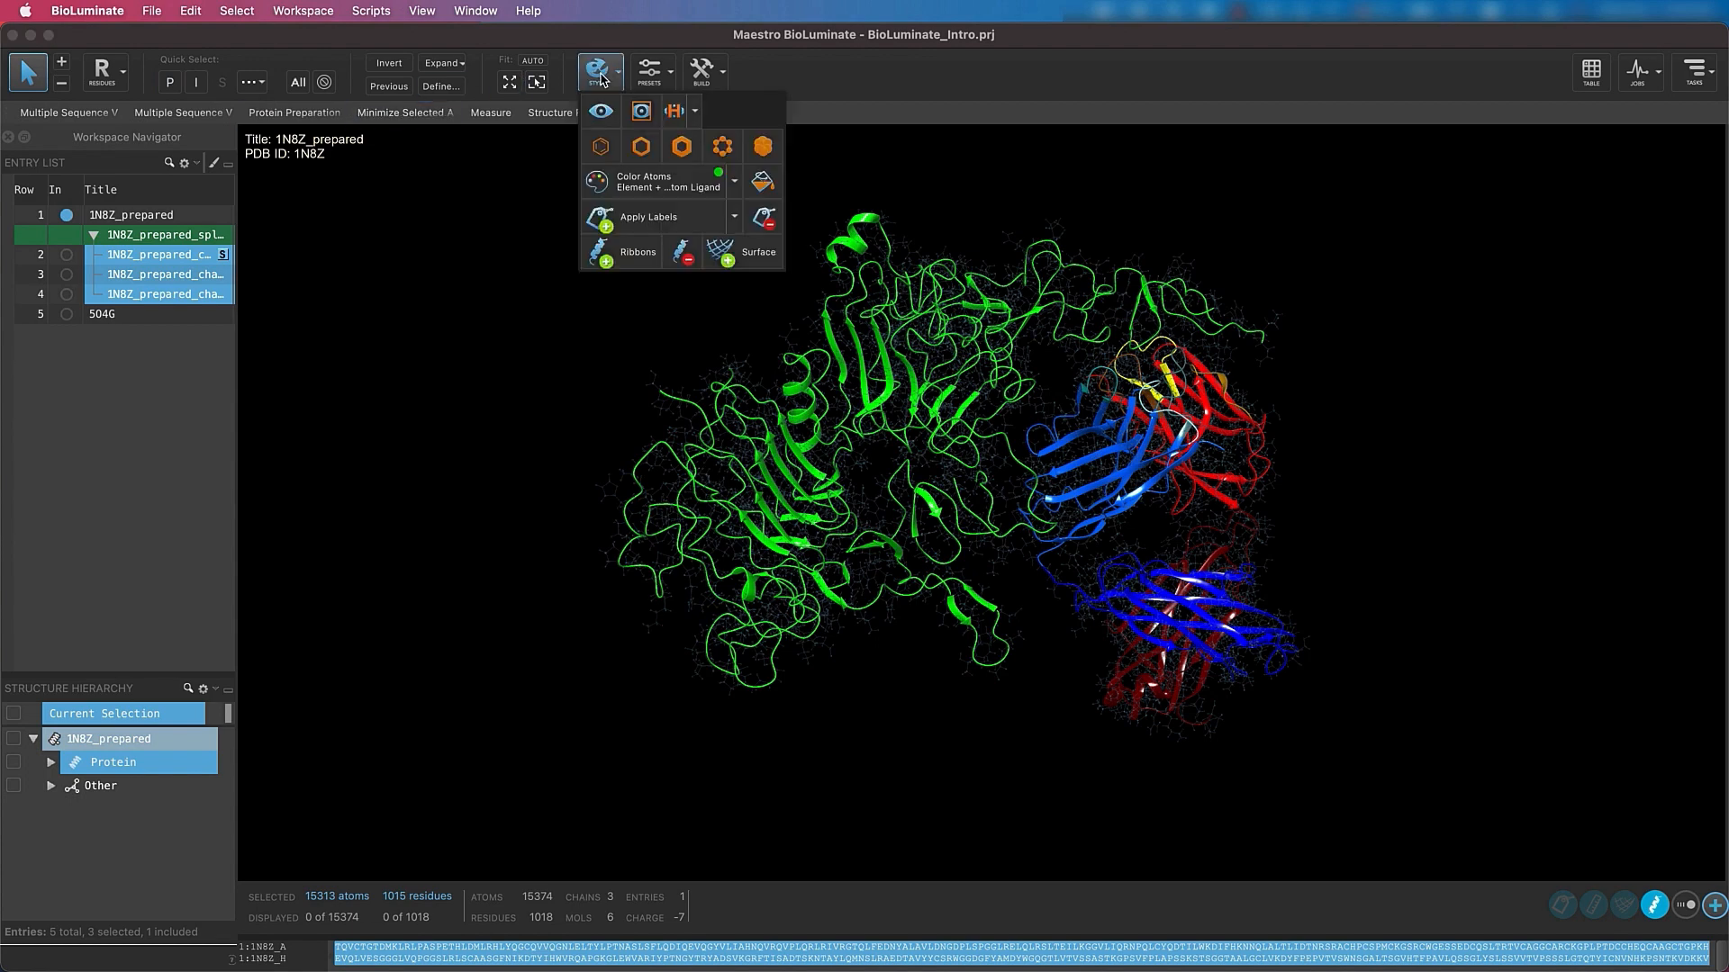
left_click(601, 113)
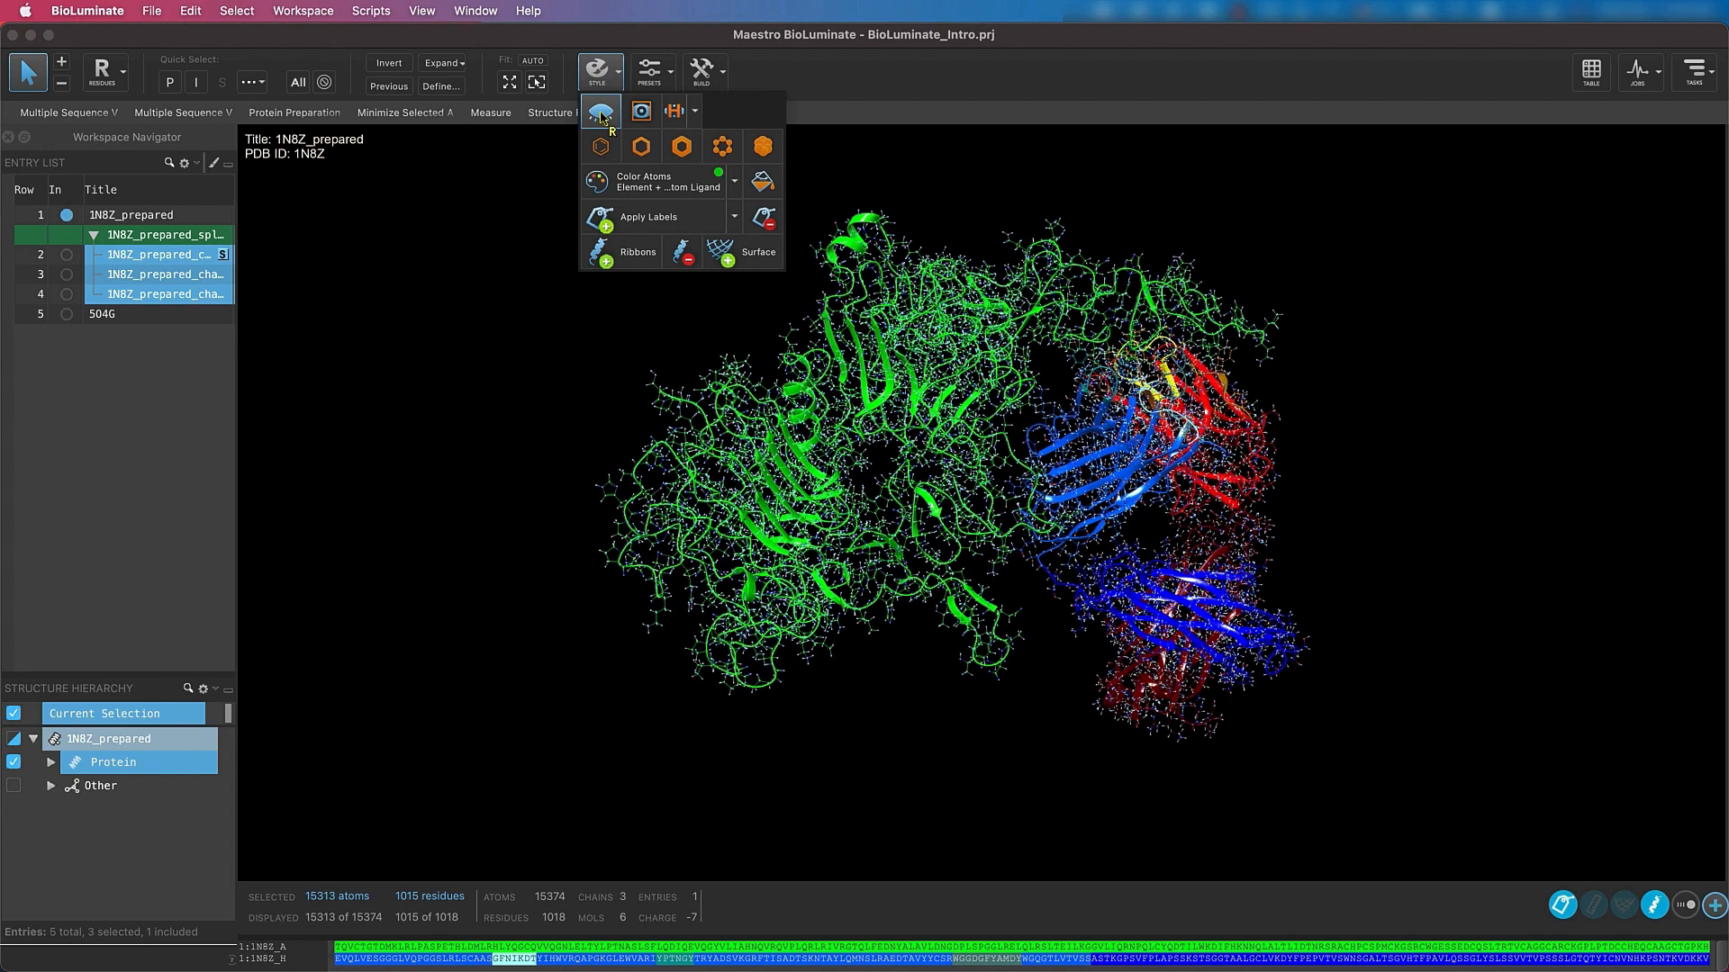
left_click(638, 158)
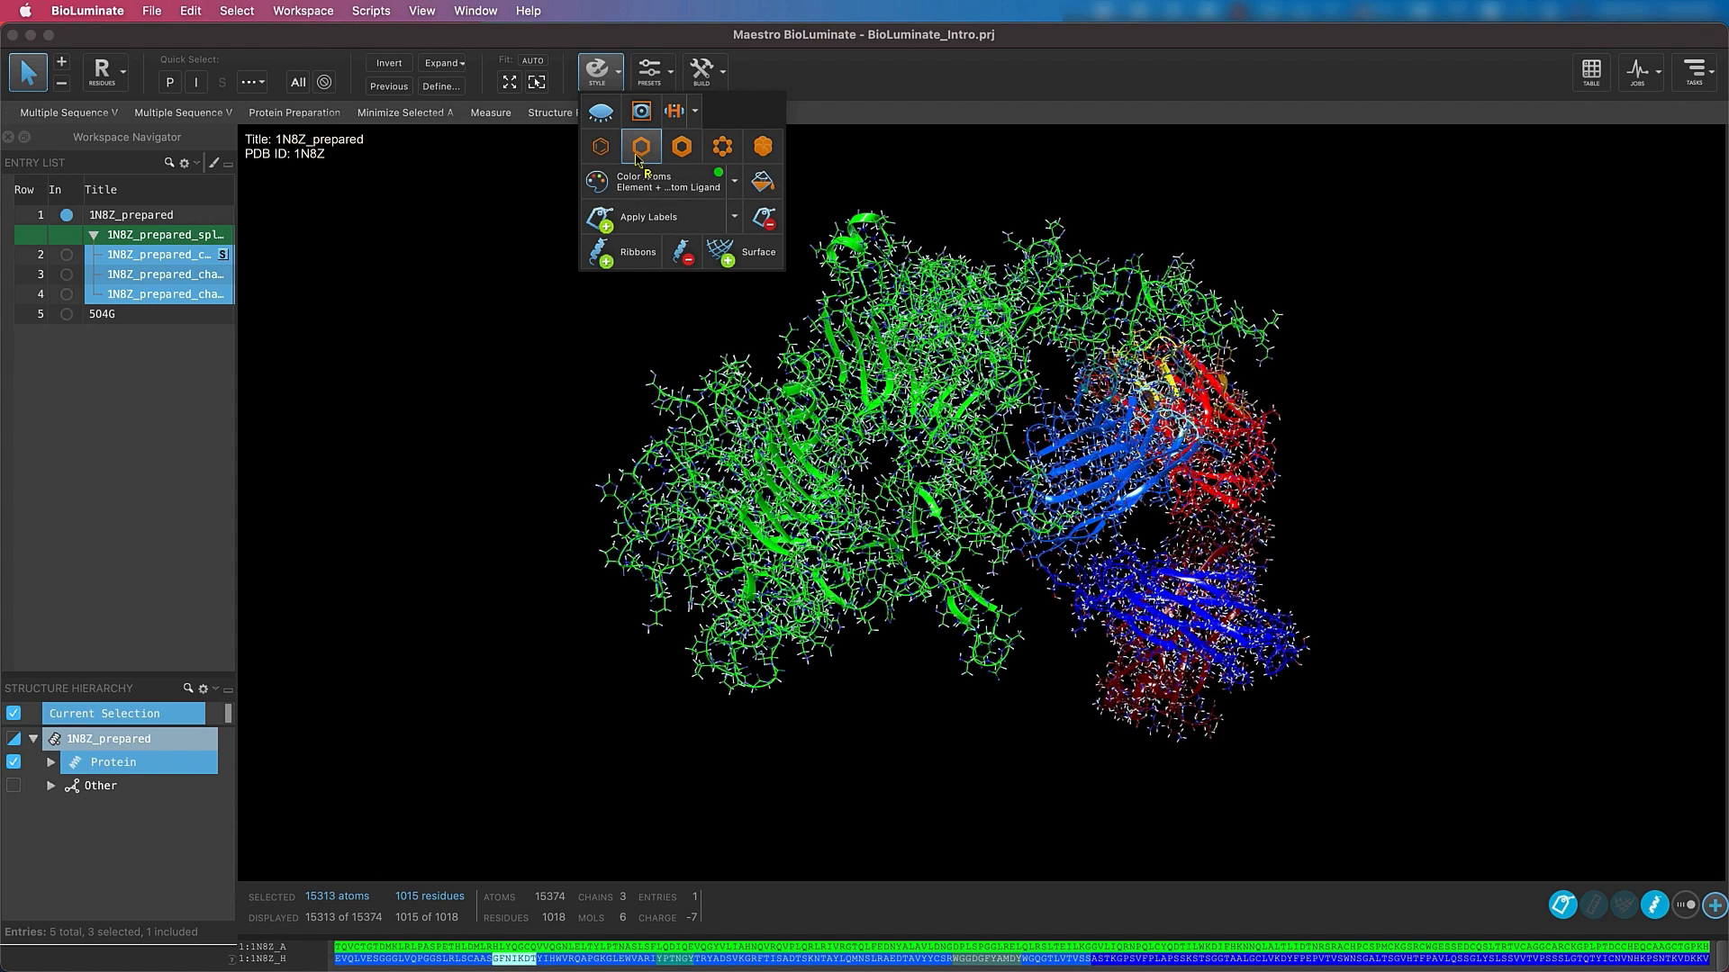
left_click(505, 275)
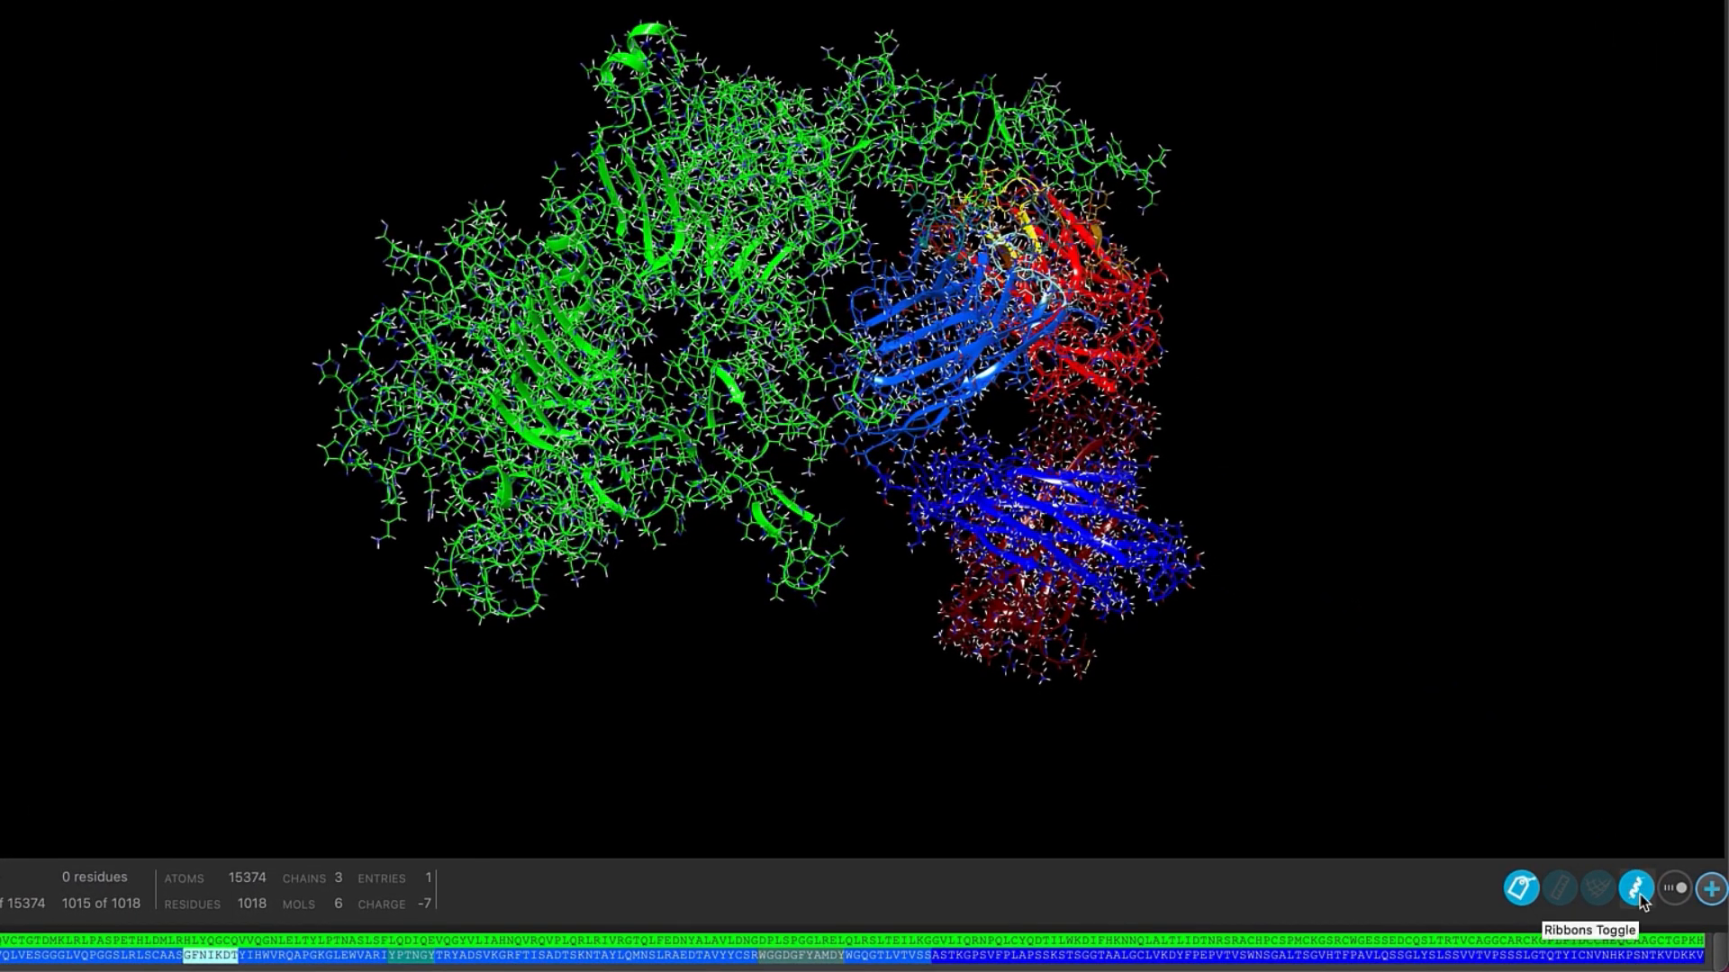
Step: Hide the ribbons so that only the atoms of the structure are drawn
left_click(1637, 890)
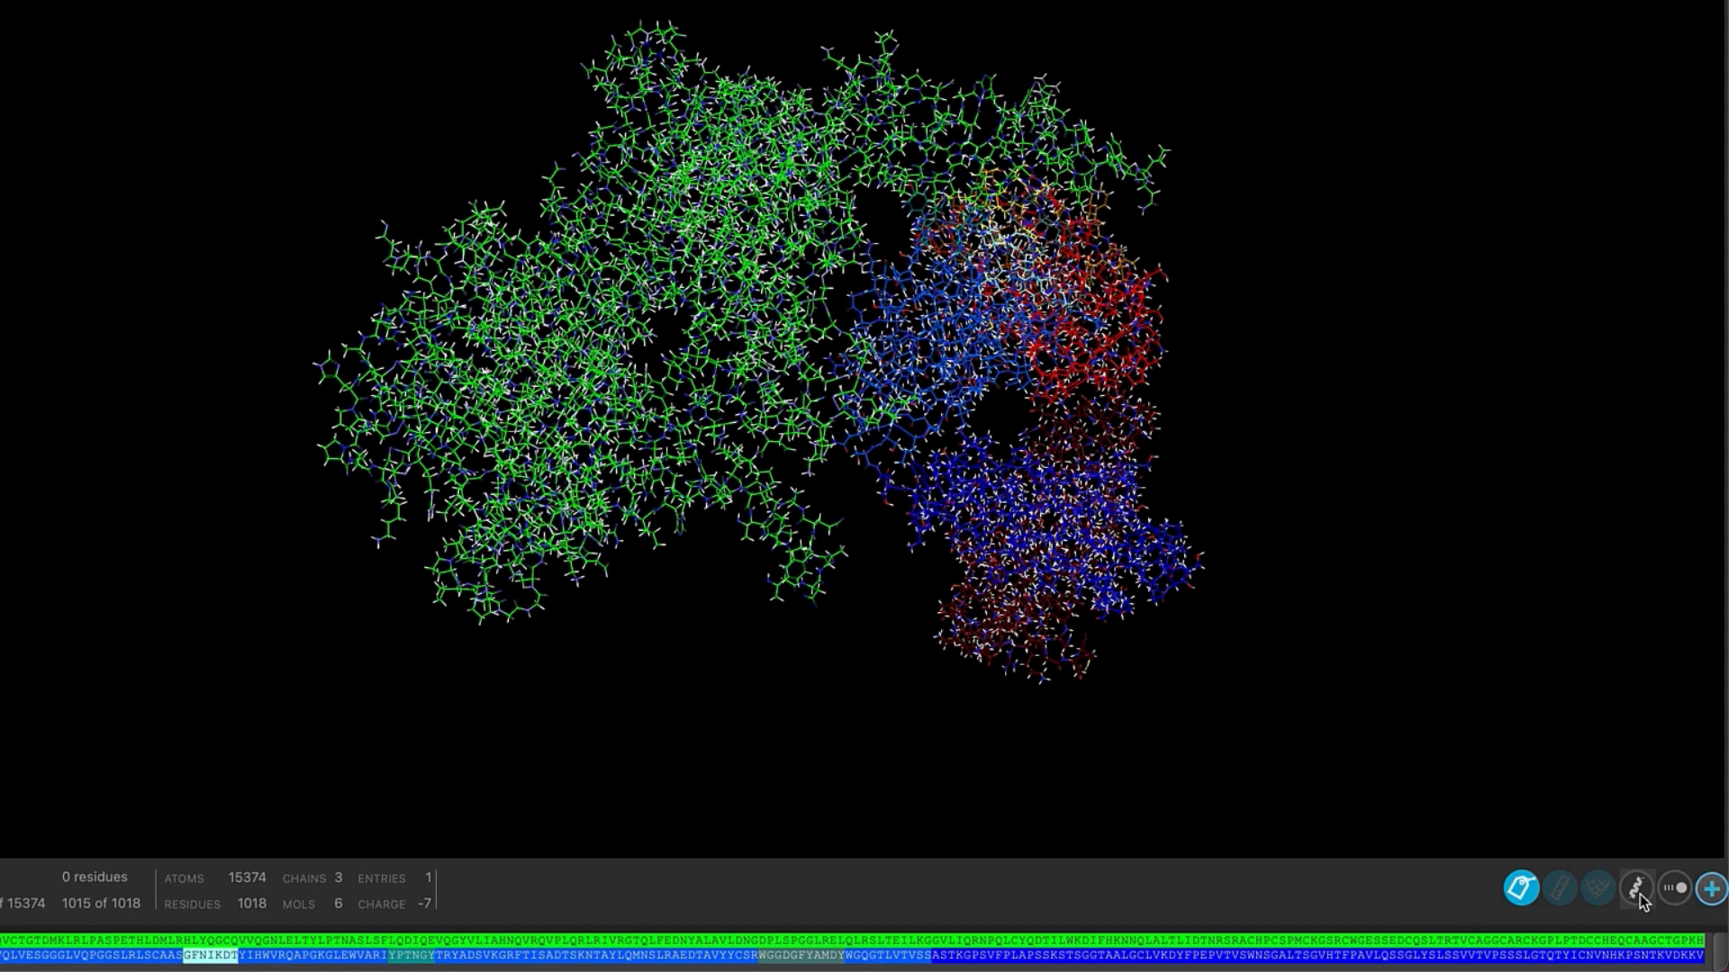
left_click(1638, 891)
left_click(1638, 891)
Step: Enable aromatic H-bonds and set the non-covalent bonds and pi interactions to be shown for Antibody-Antigen
left_click(1672, 903)
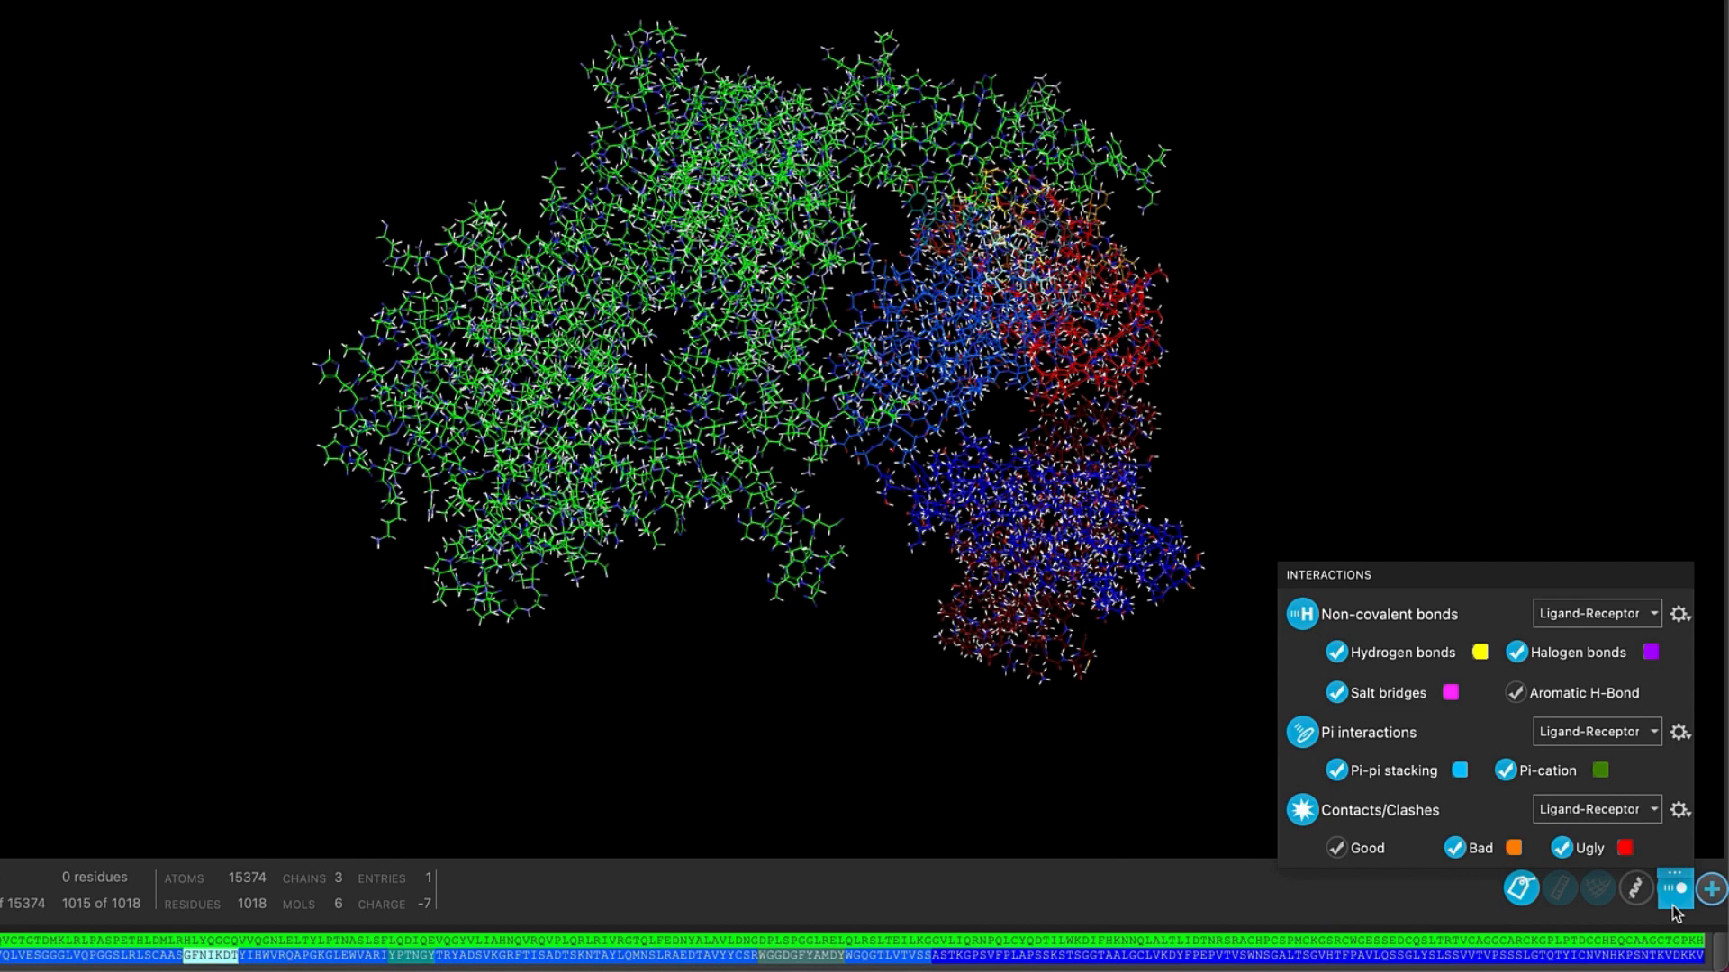
left_click(1517, 693)
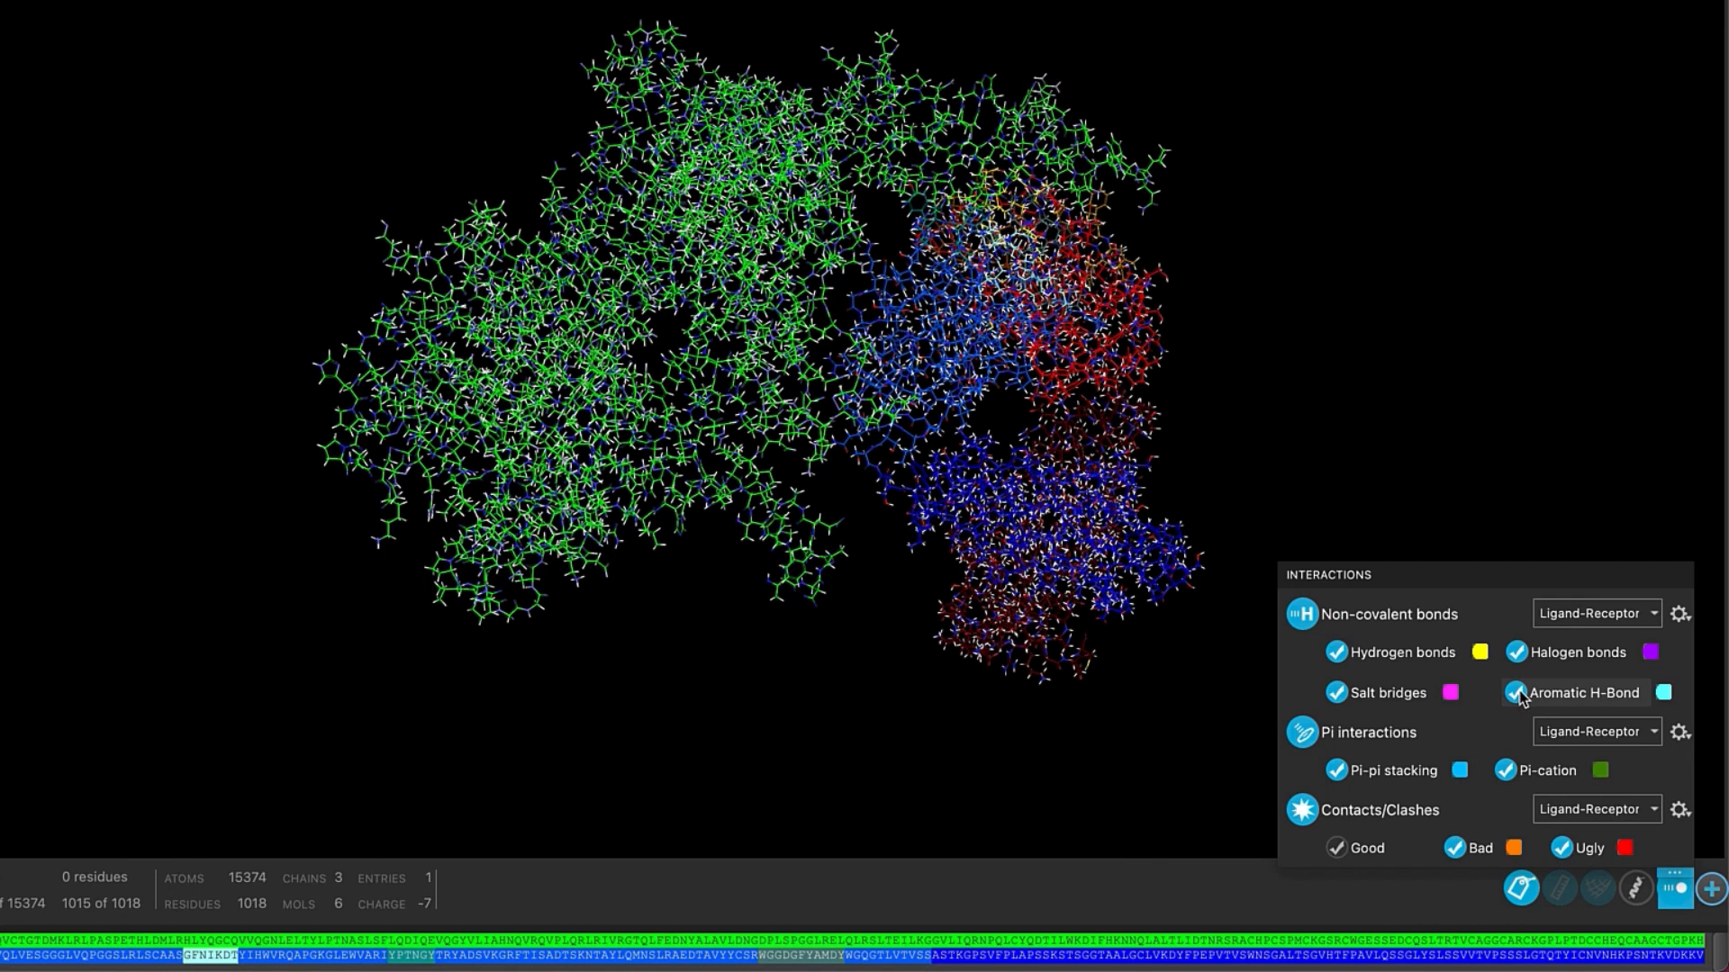
left_click(1604, 615)
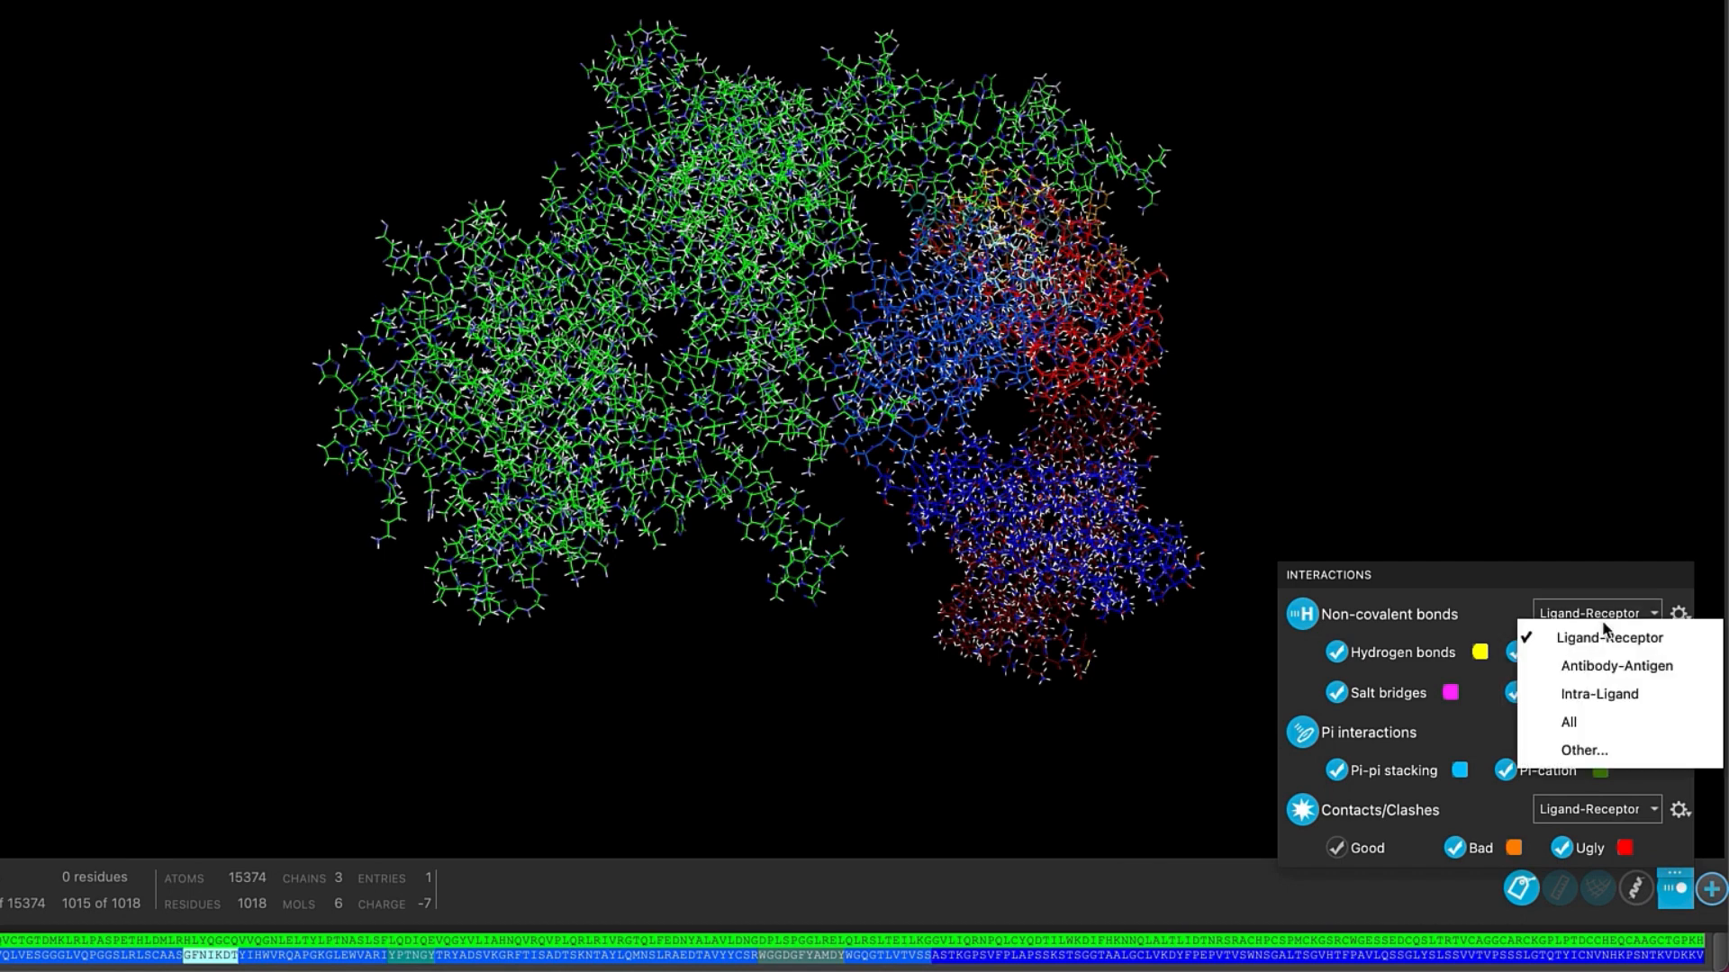
left_click(1592, 668)
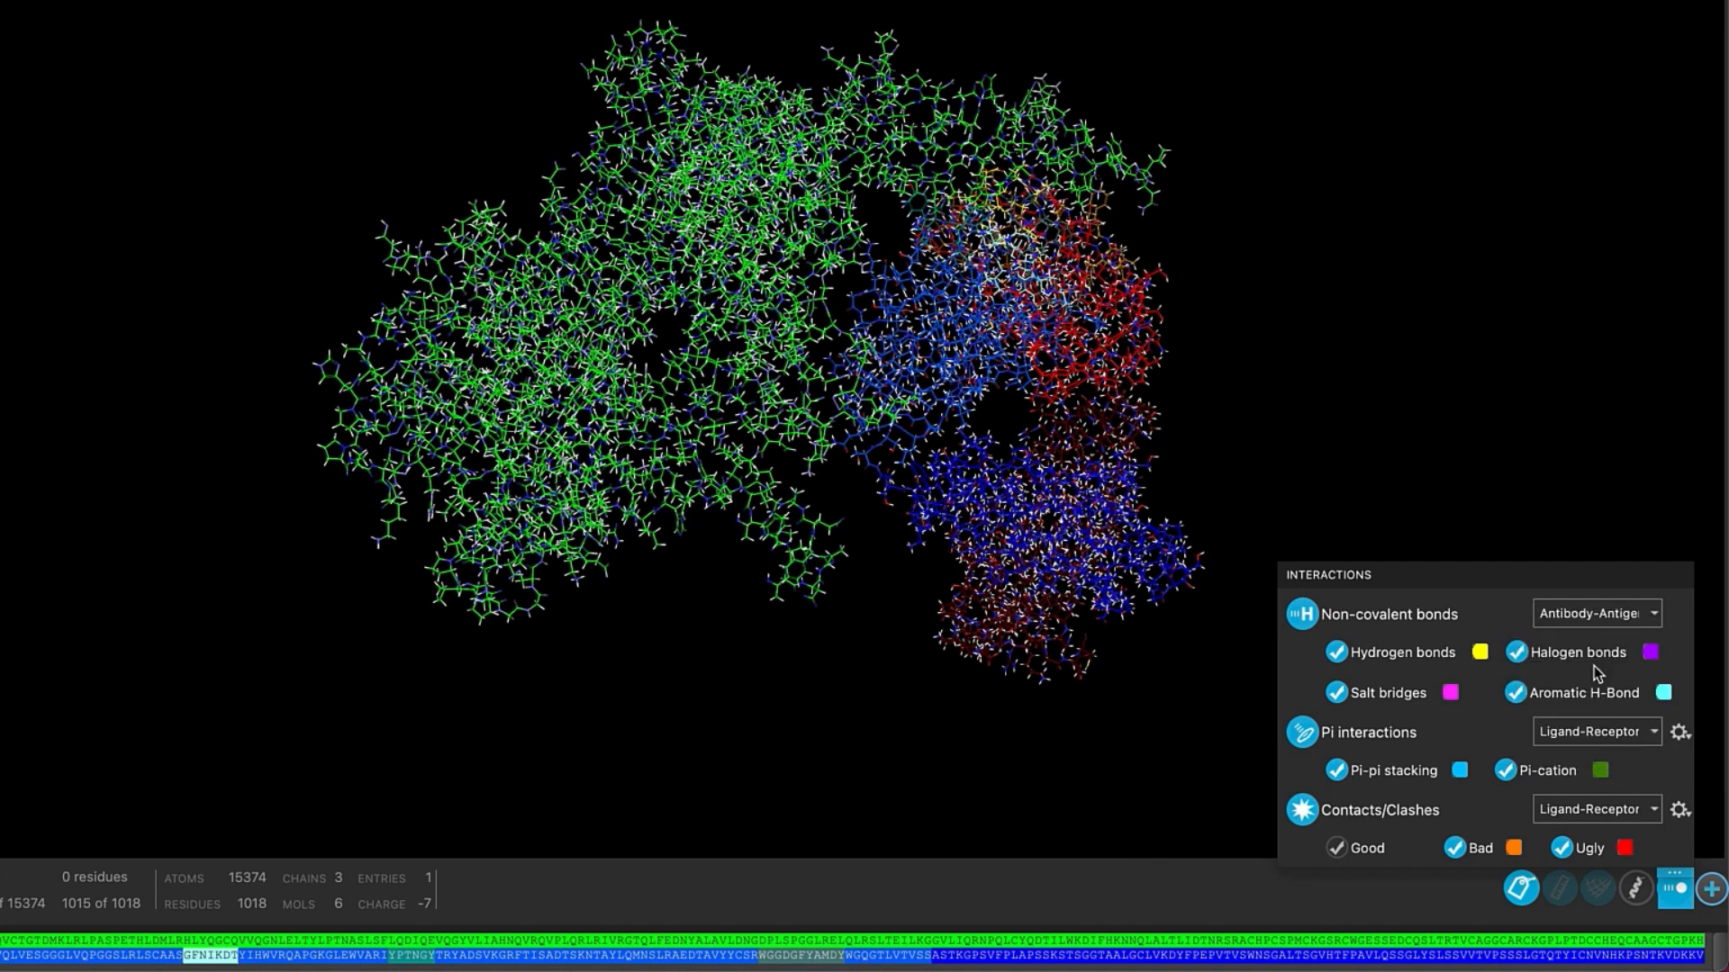
left_click(1597, 732)
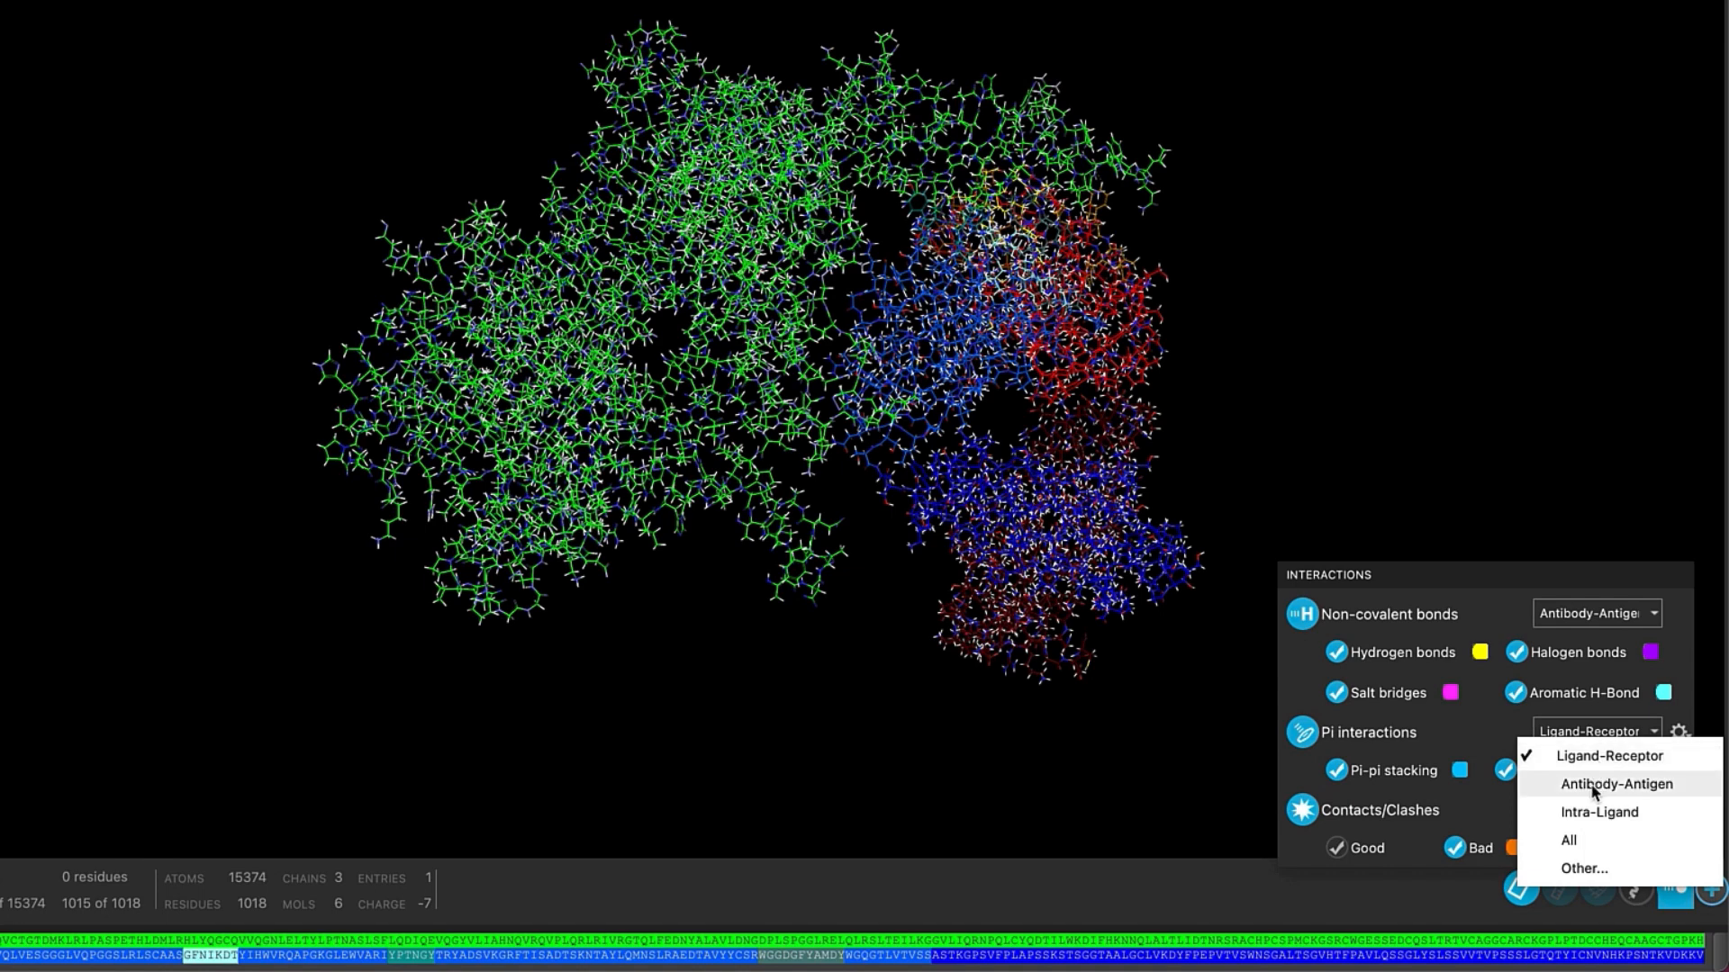
left_click(1595, 784)
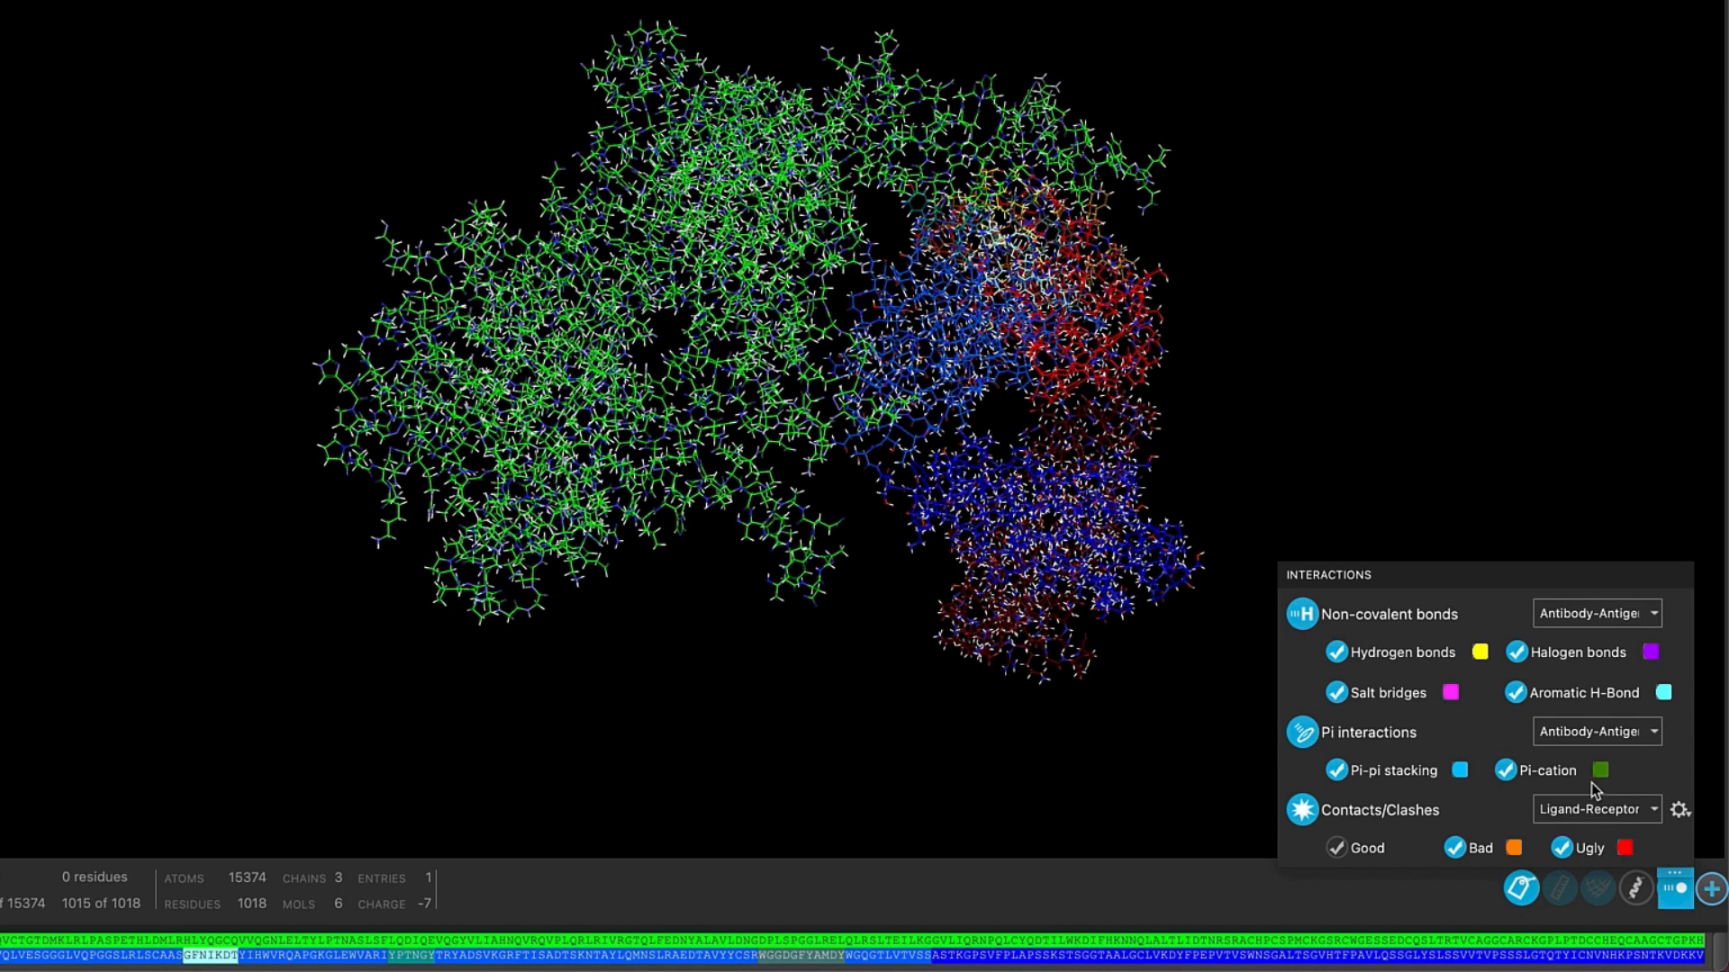
left_click(1243, 776)
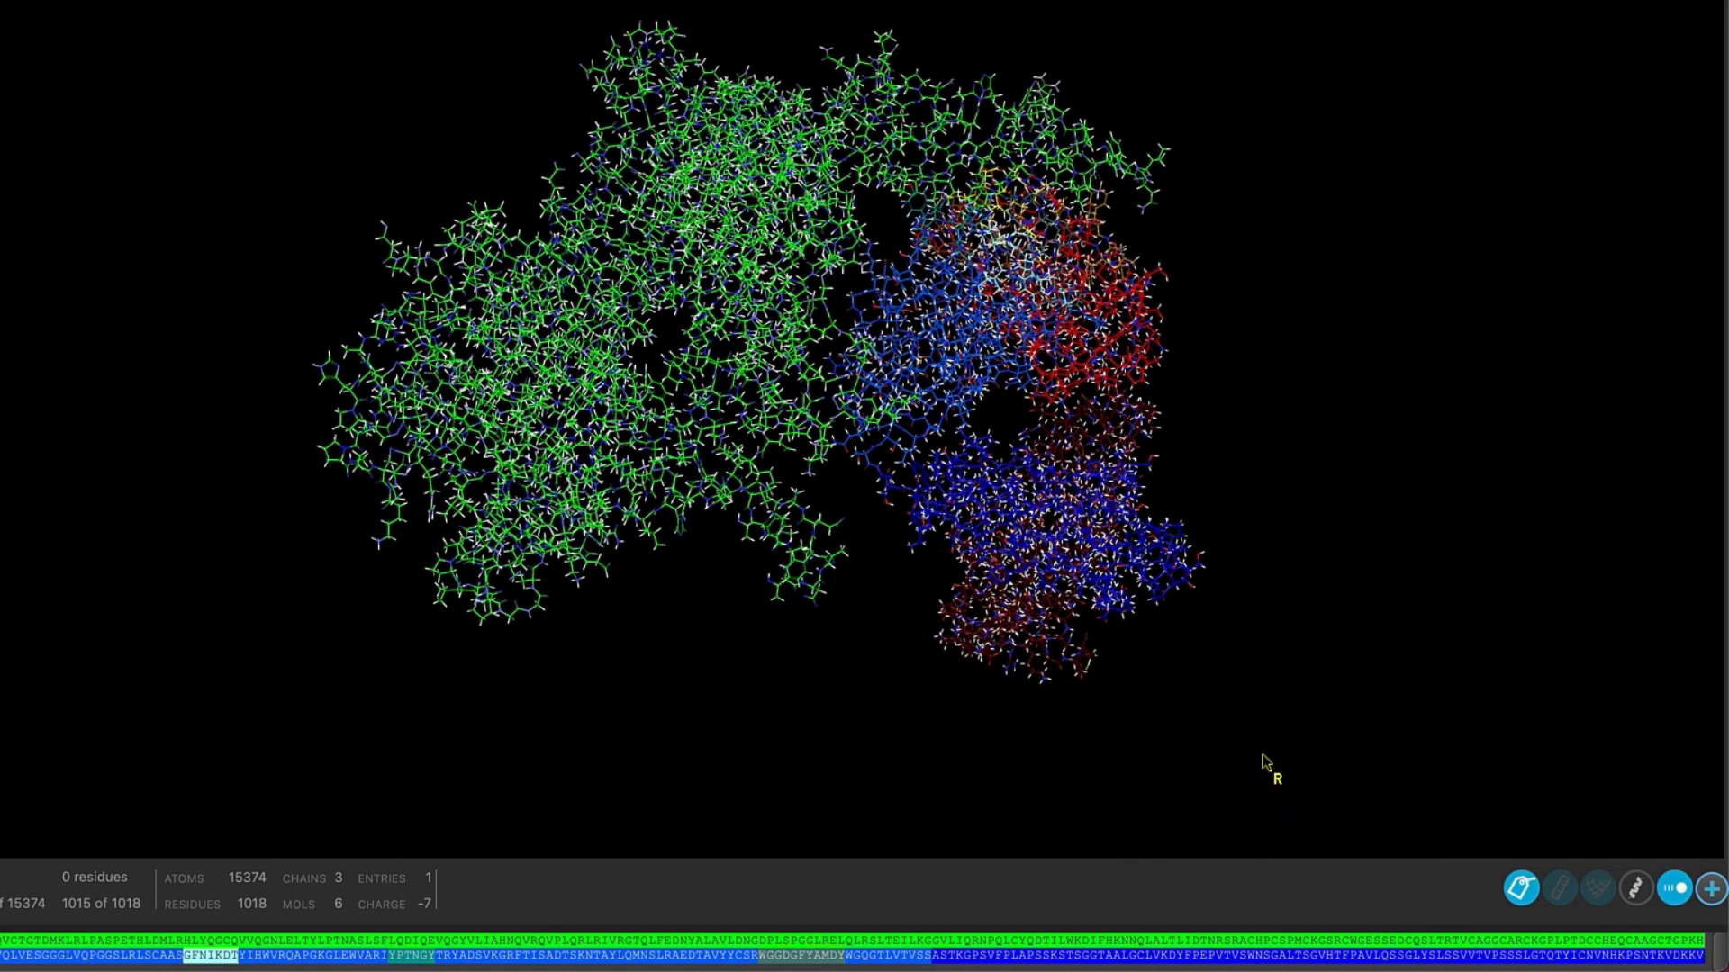
Step: Show the Clipping Planes gadget, shift one clipping plane slightly and look through the gadget's view options
left_click(1711, 890)
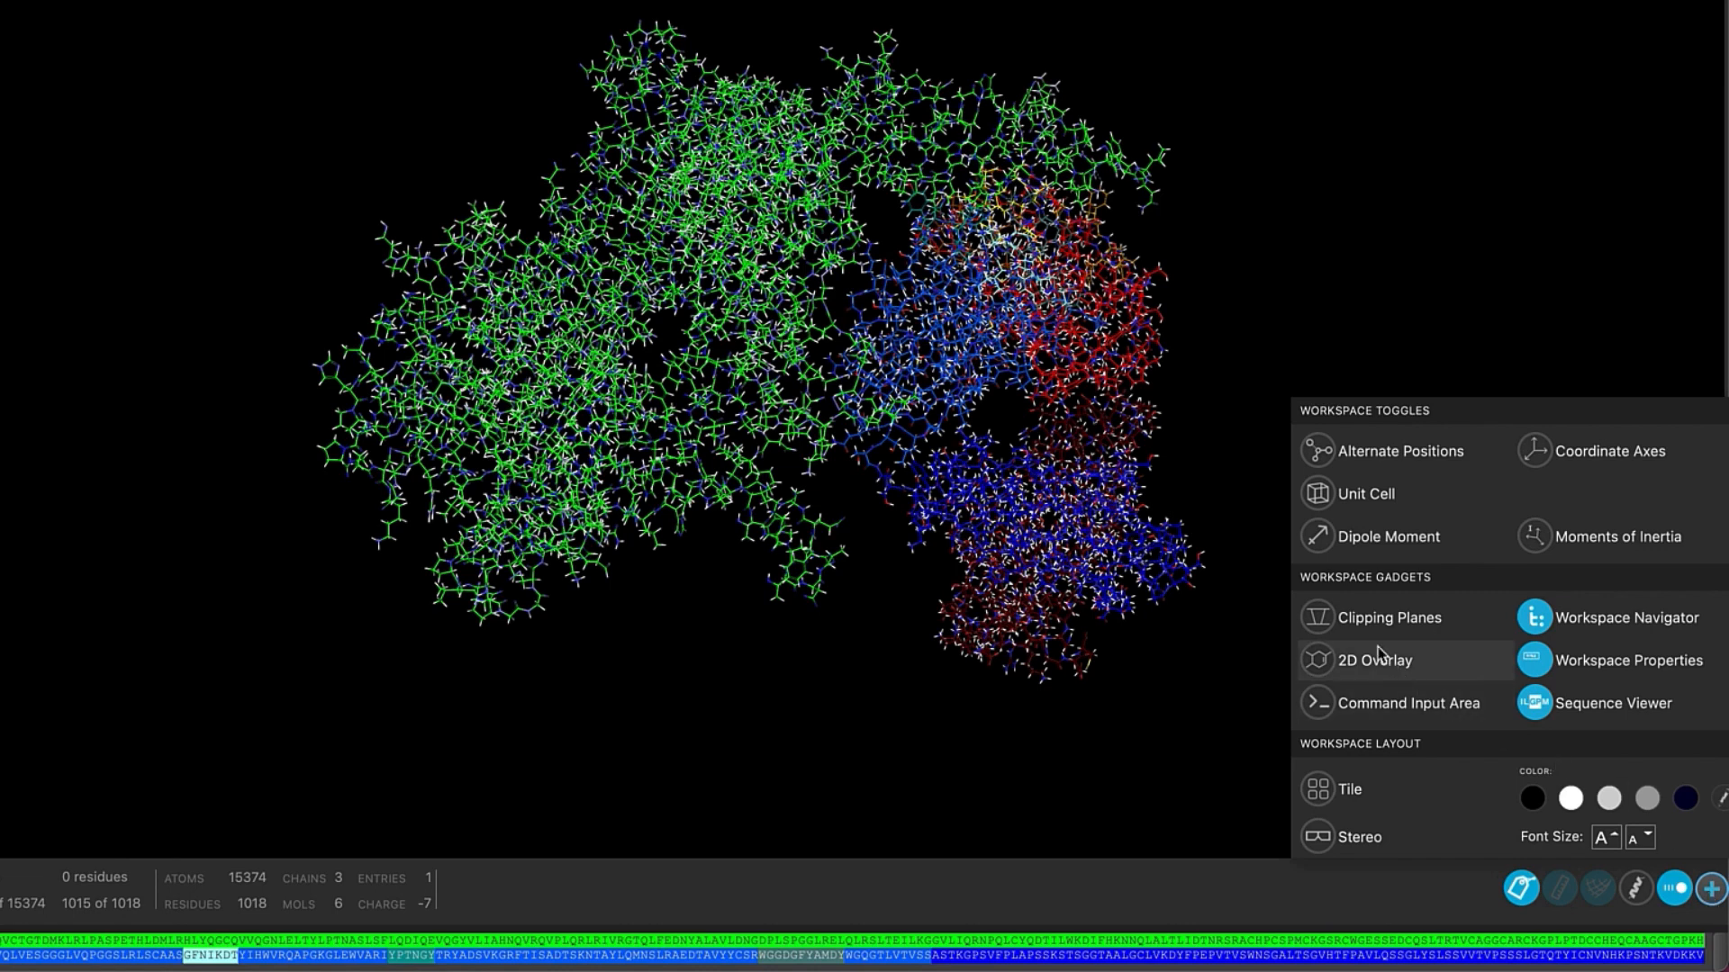
left_click(1331, 621)
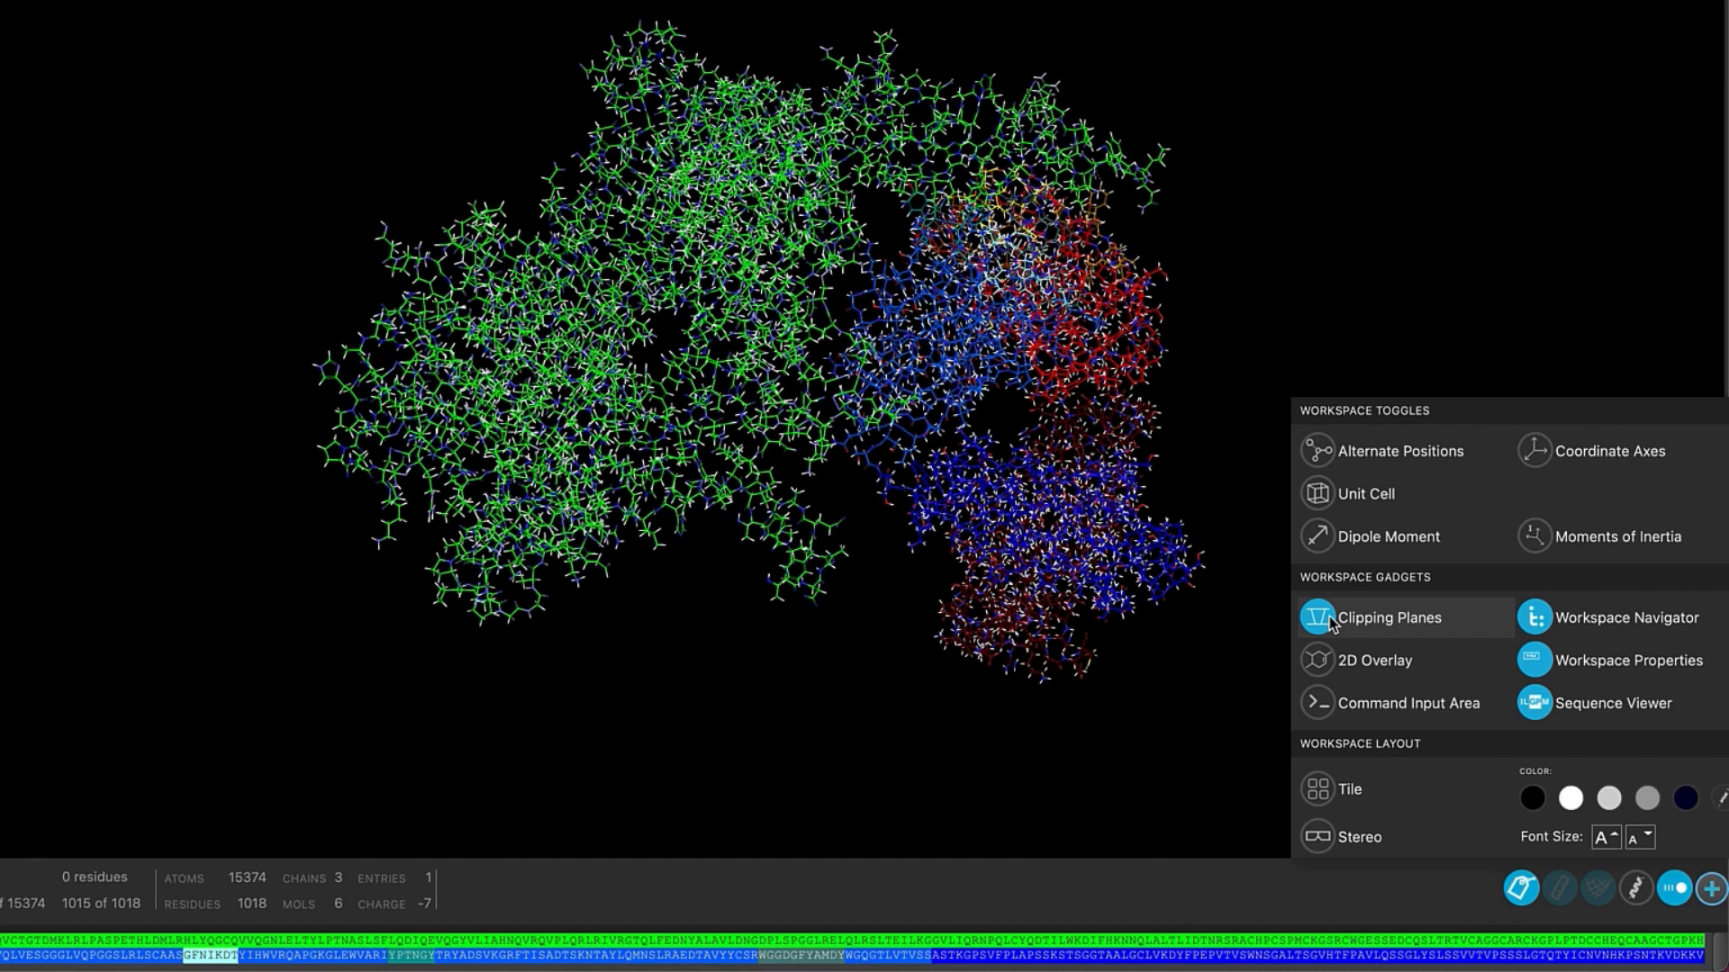
left_click(1331, 619)
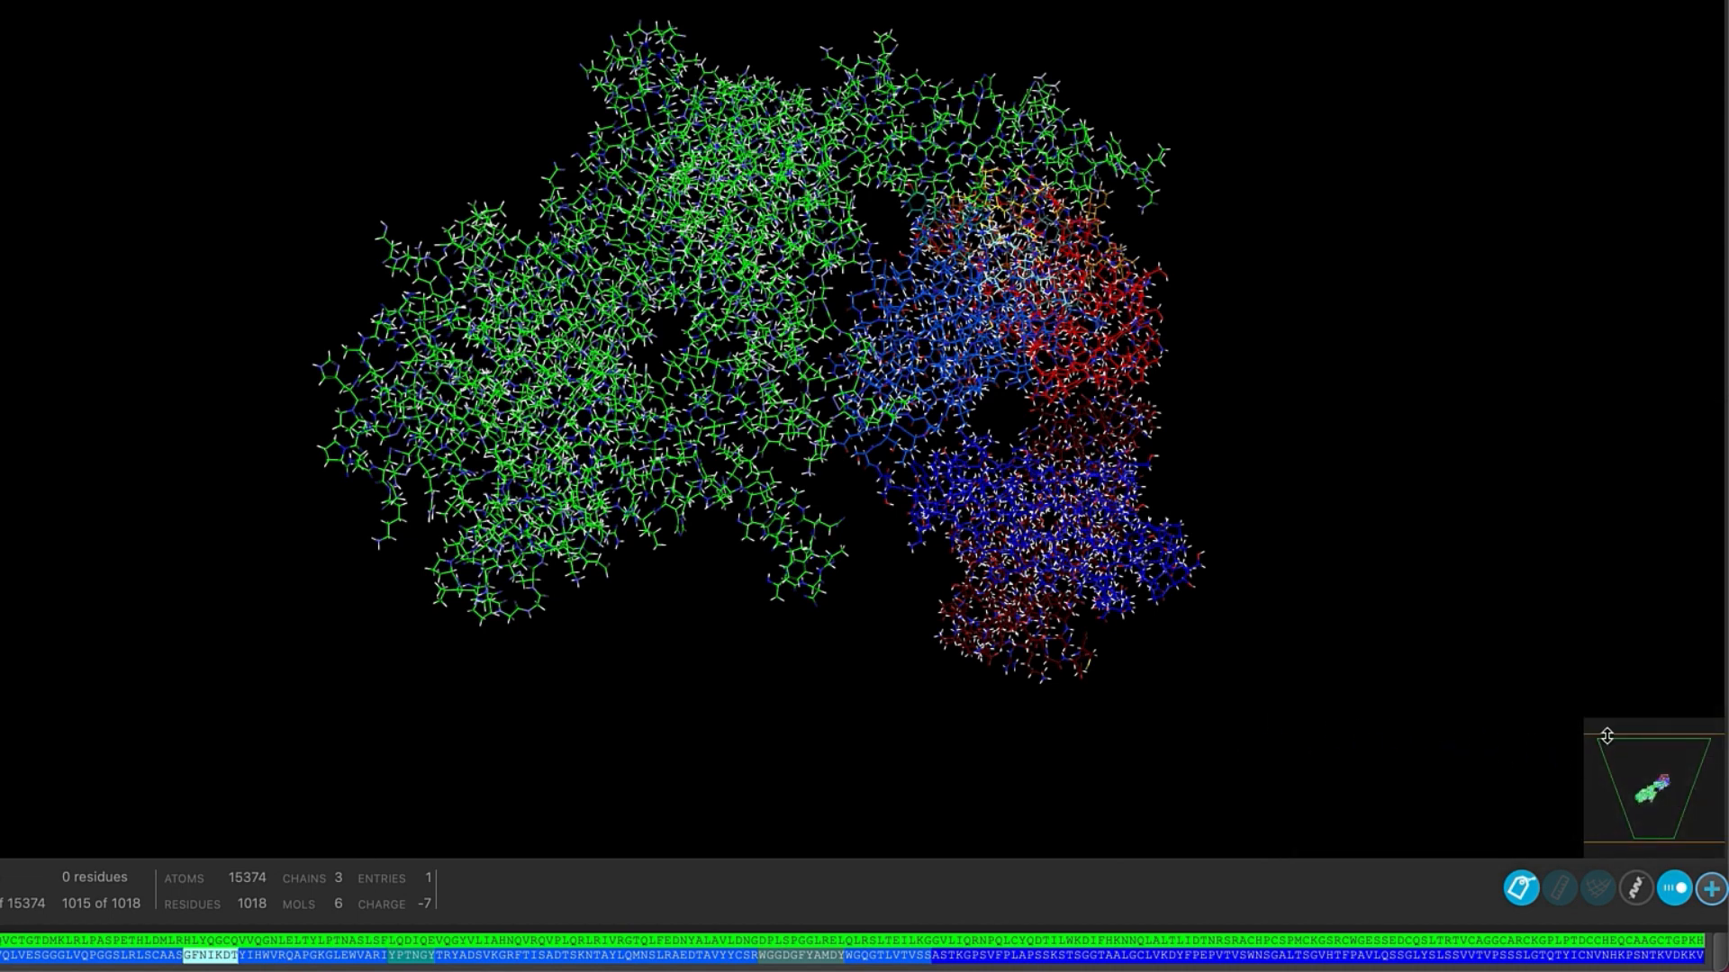
mouse_move(1606, 748)
left_mouse_down()
mouse_move(1606, 785)
mouse_move(1596, 732)
left_mouse_up()
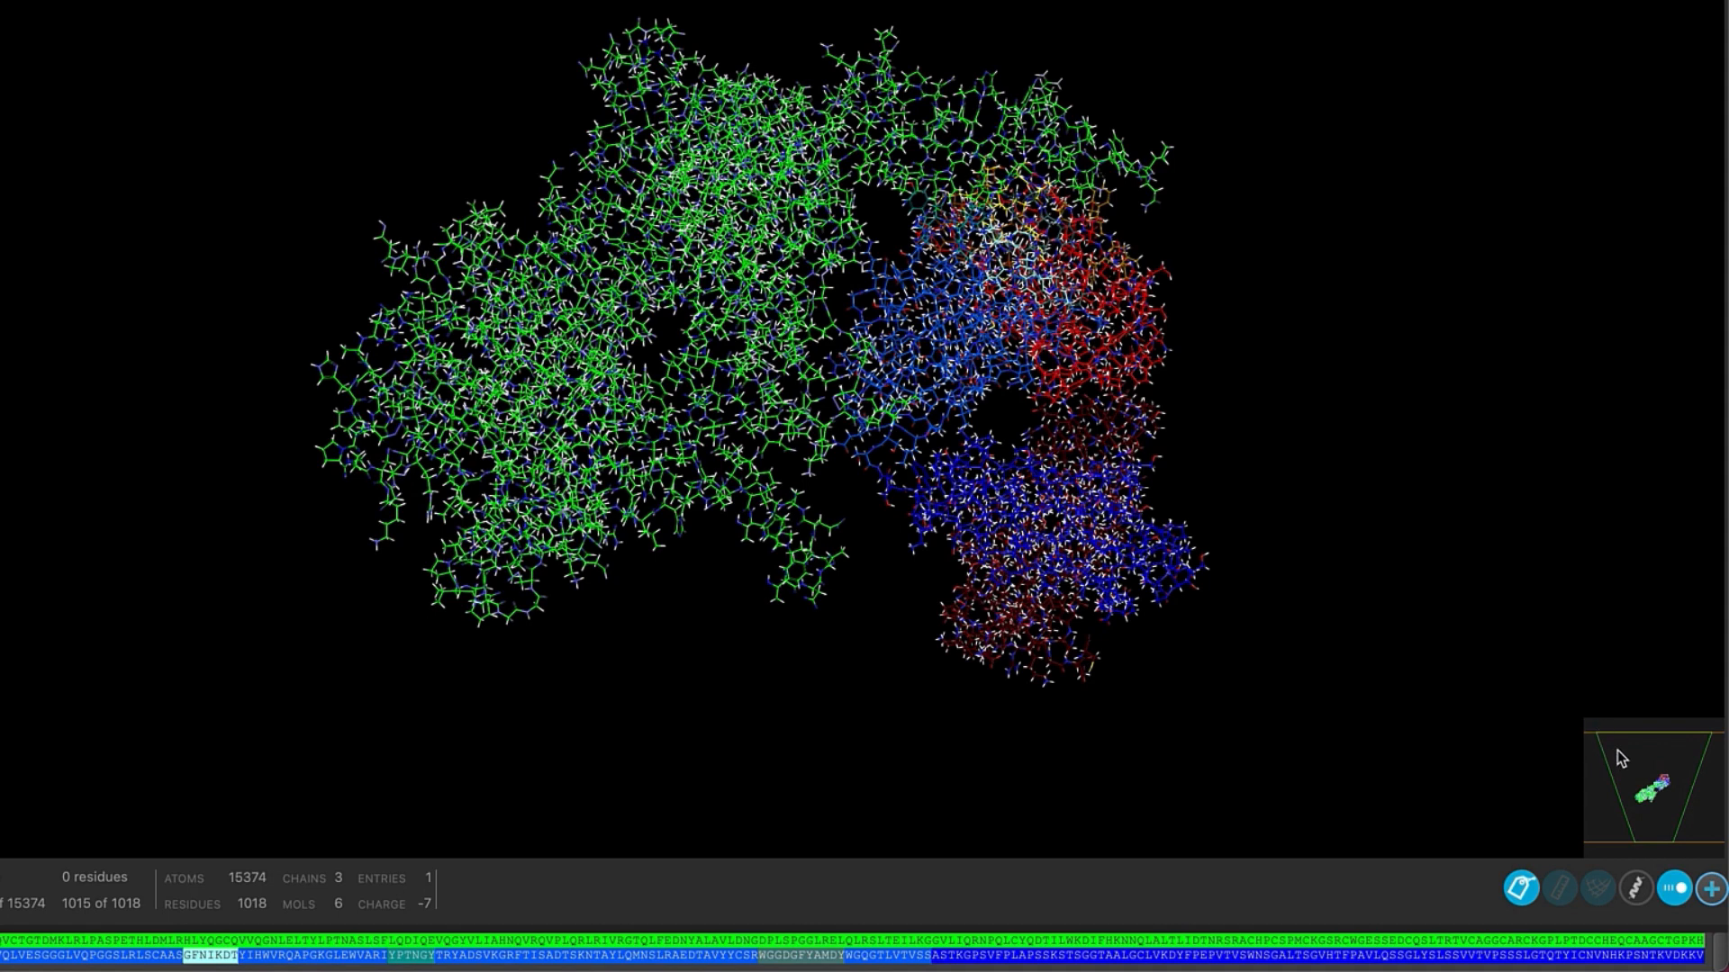
right_click(1622, 762)
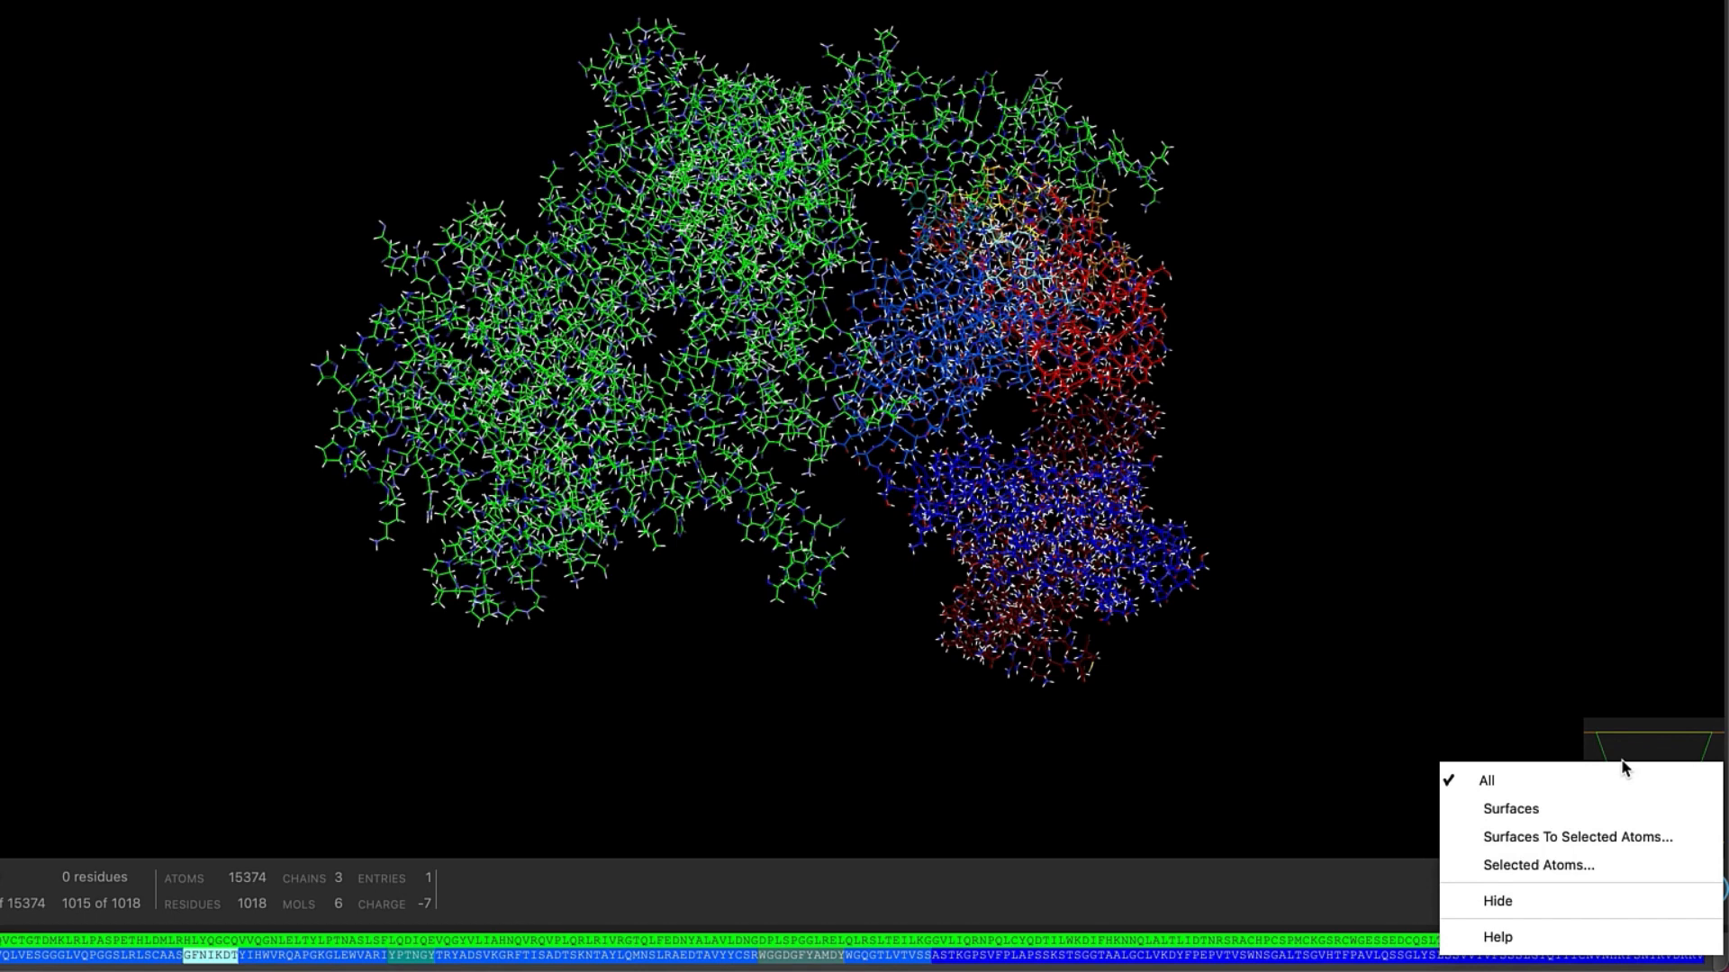
left_click(1483, 710)
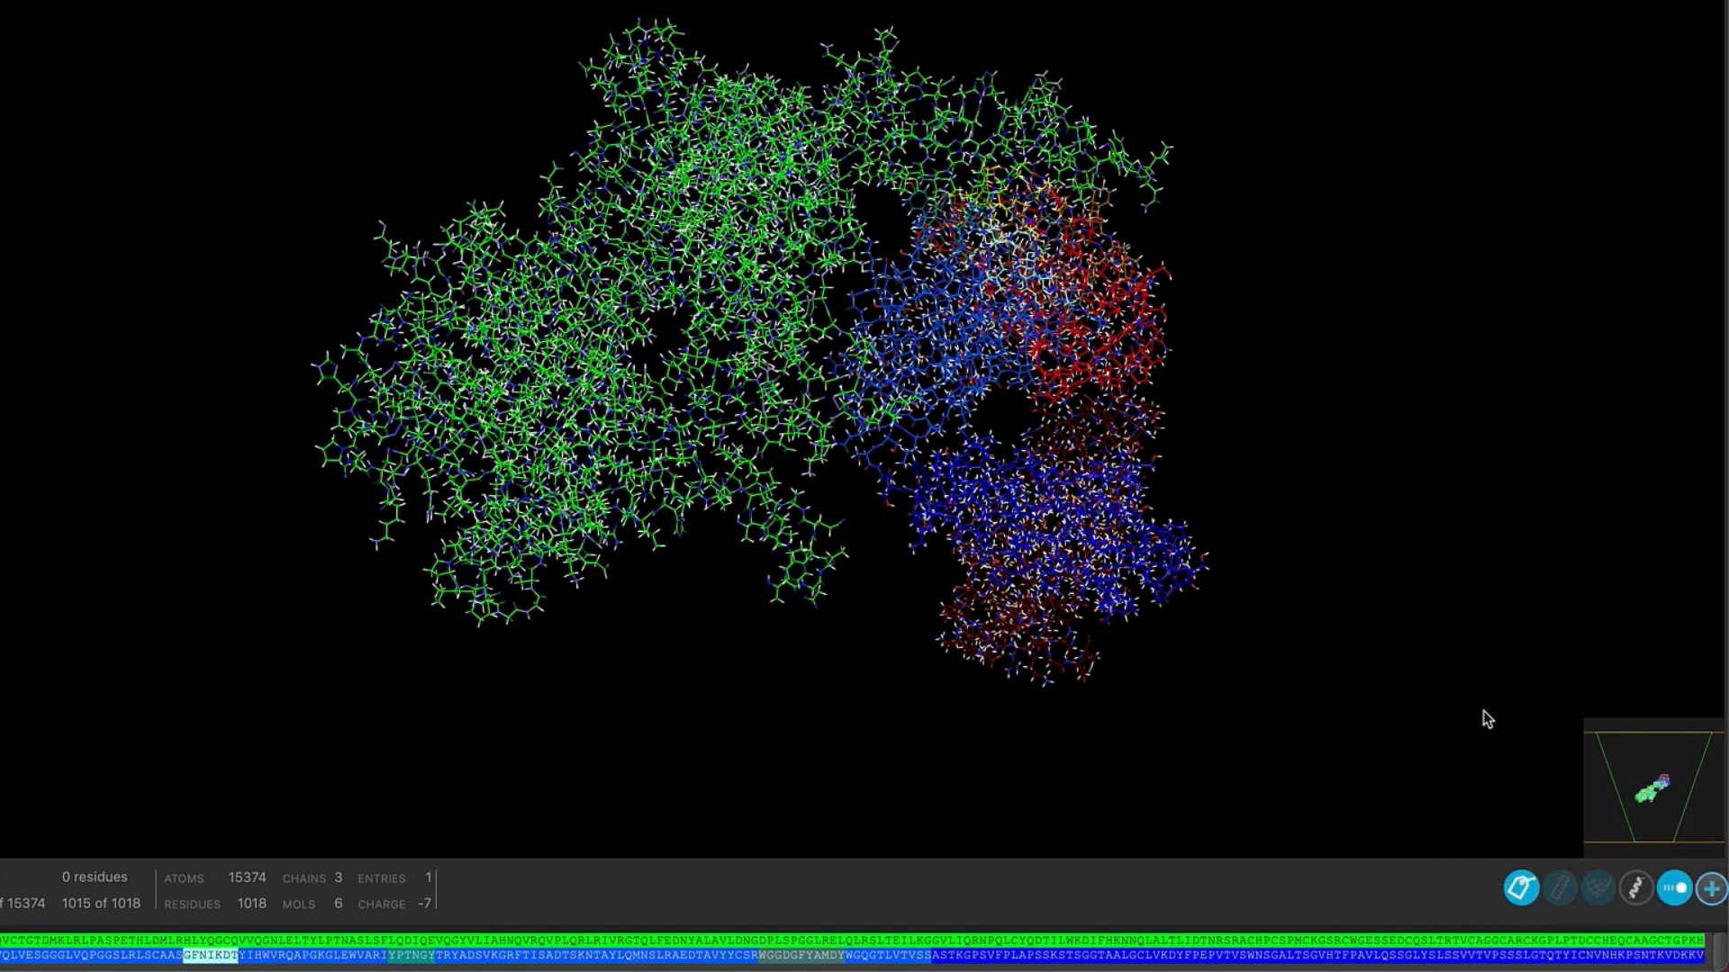
Step: Hide the Sequence Viewer and show it again
left_click(1711, 889)
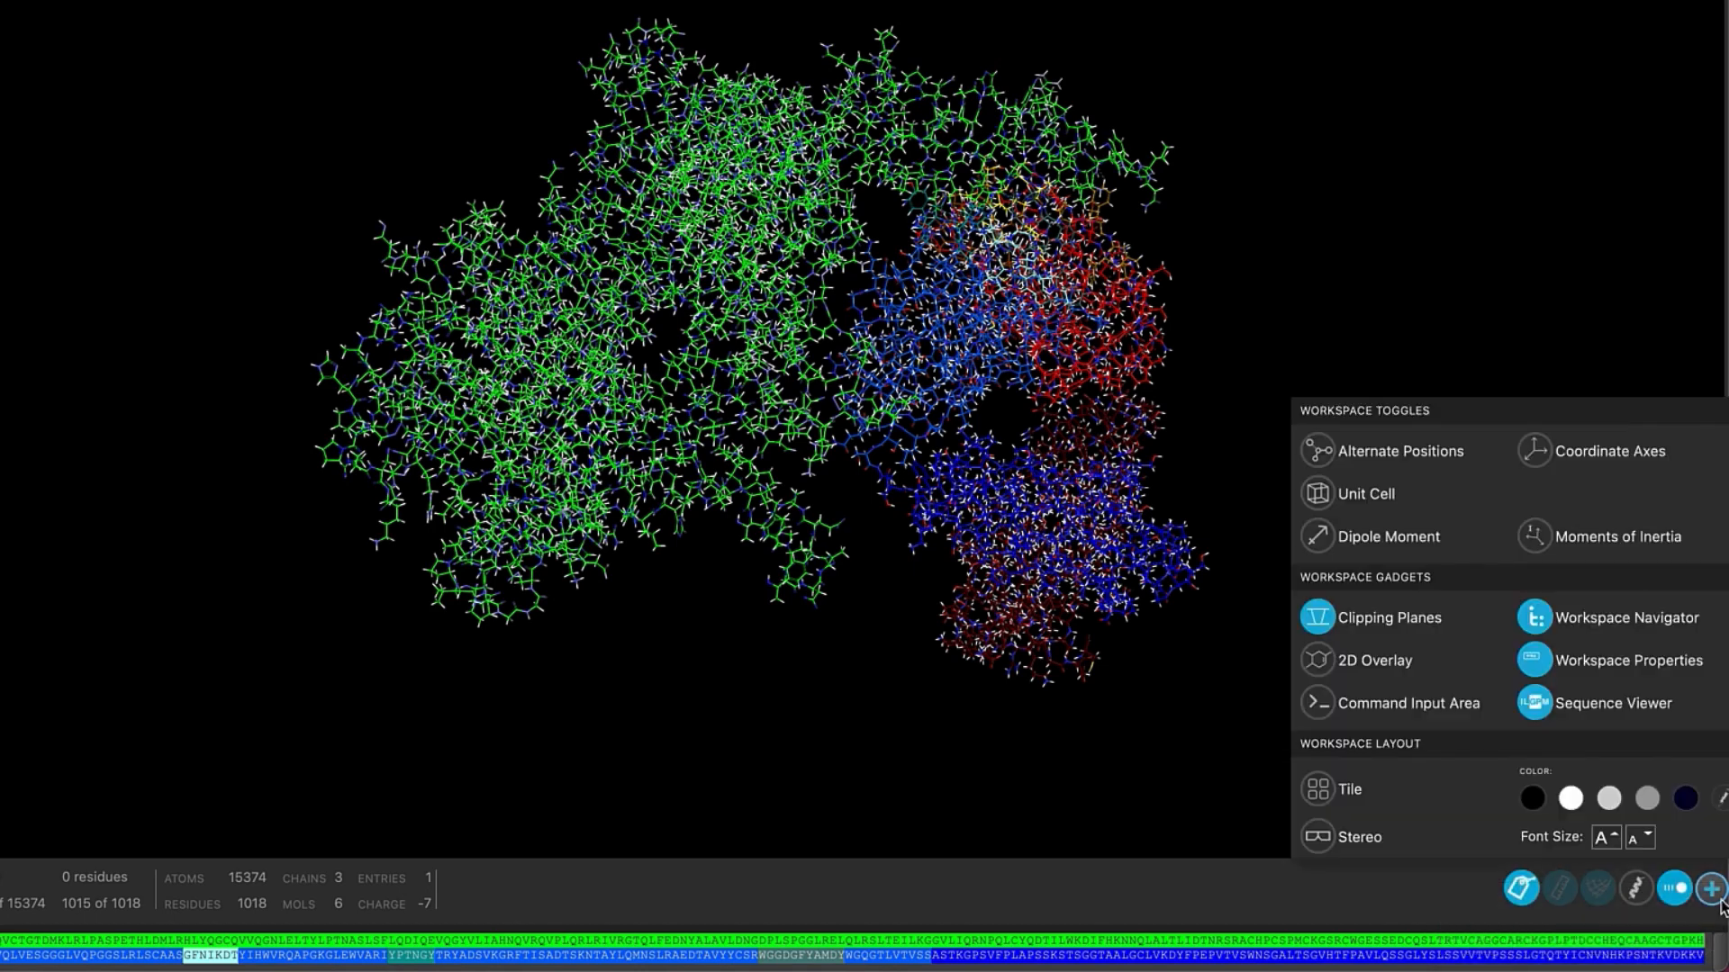
left_click(1536, 705)
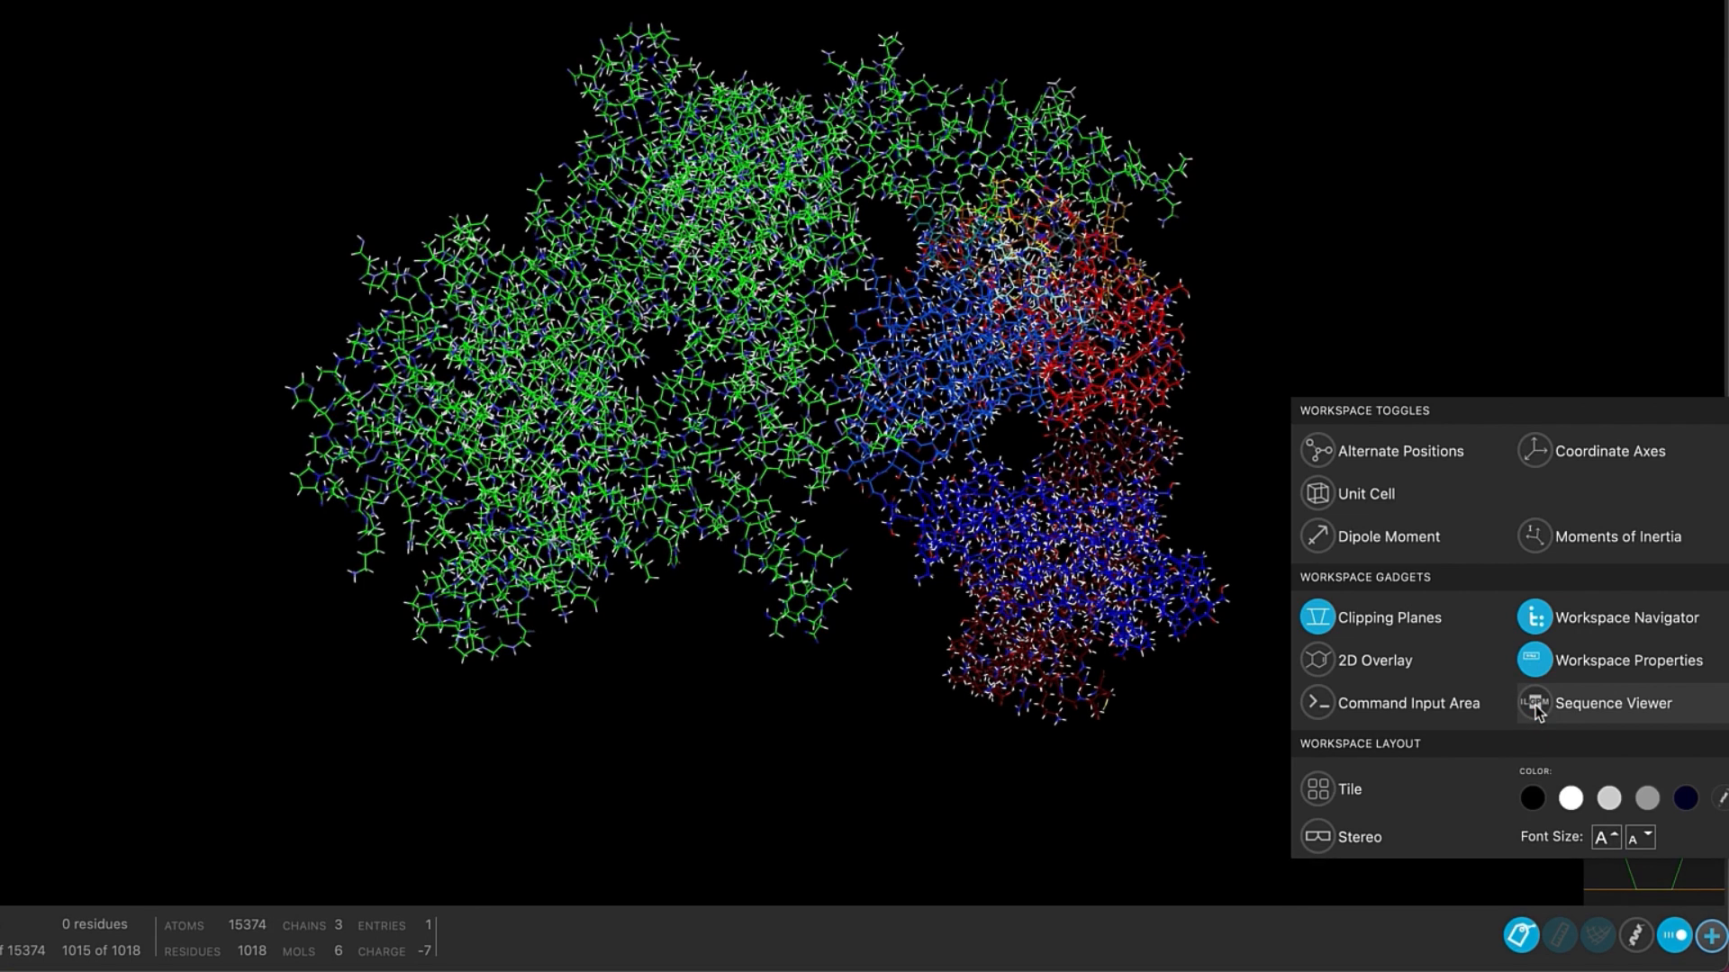
left_click(1535, 705)
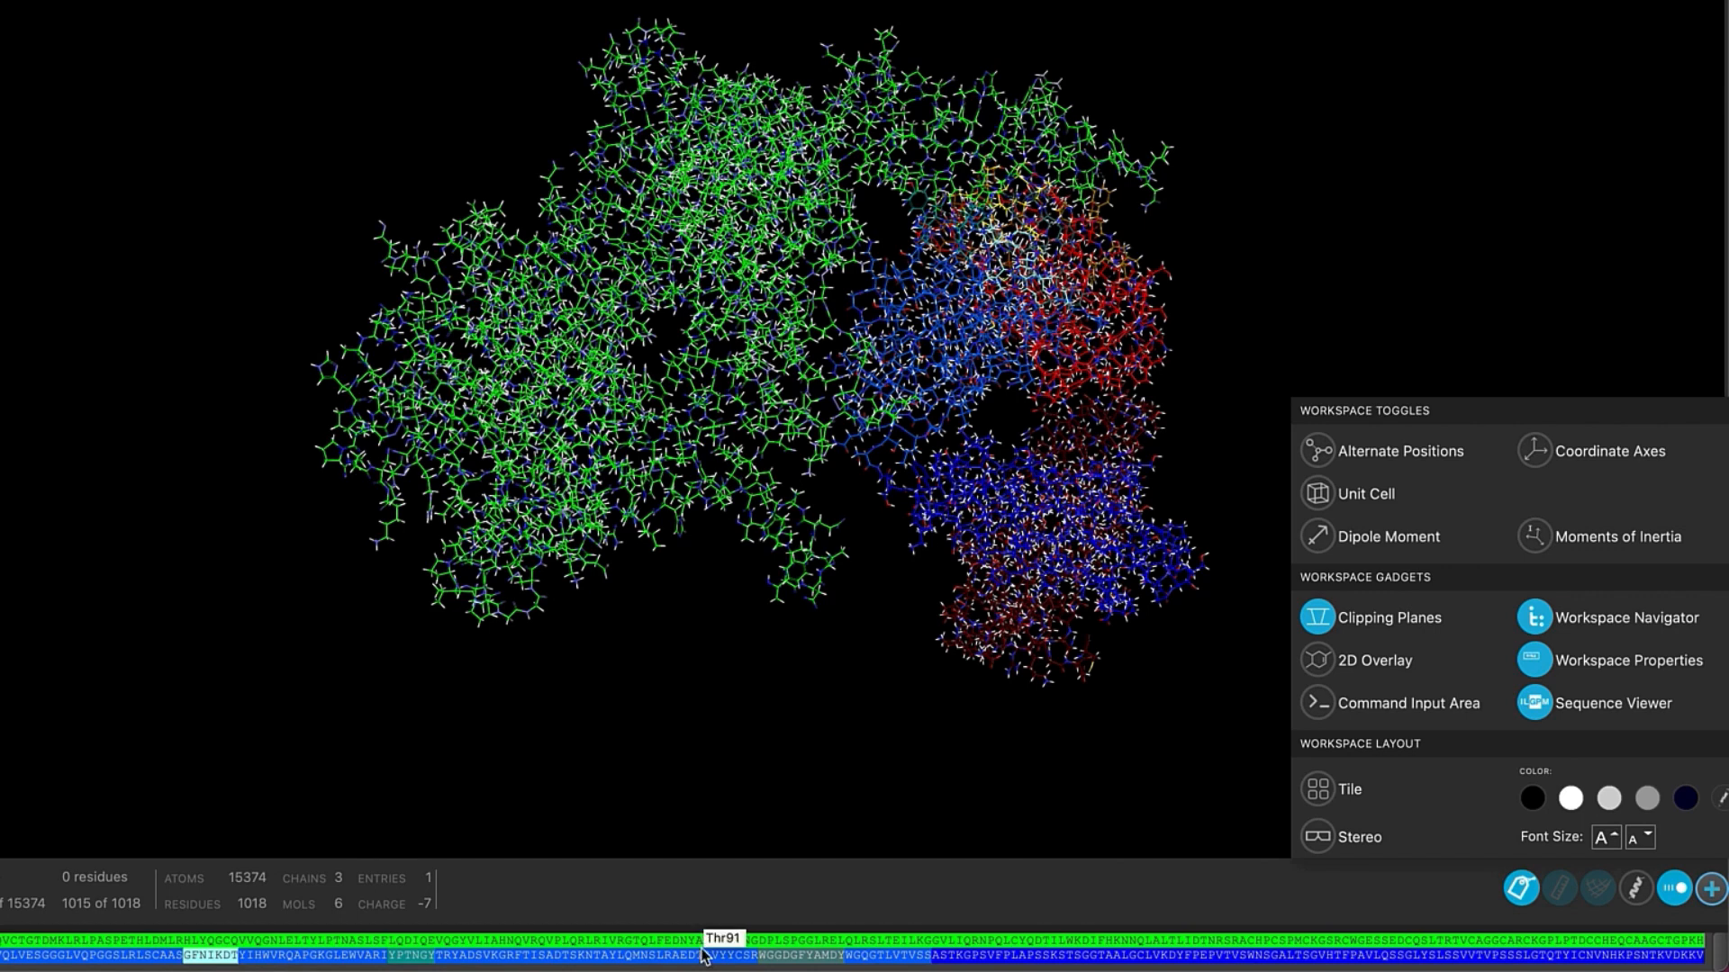
Step: Select the ten residues ALAVLDNGDP of chain A in the Sequence Viewer and look through the actions available for them
left_click_drag(698, 941, 771, 941)
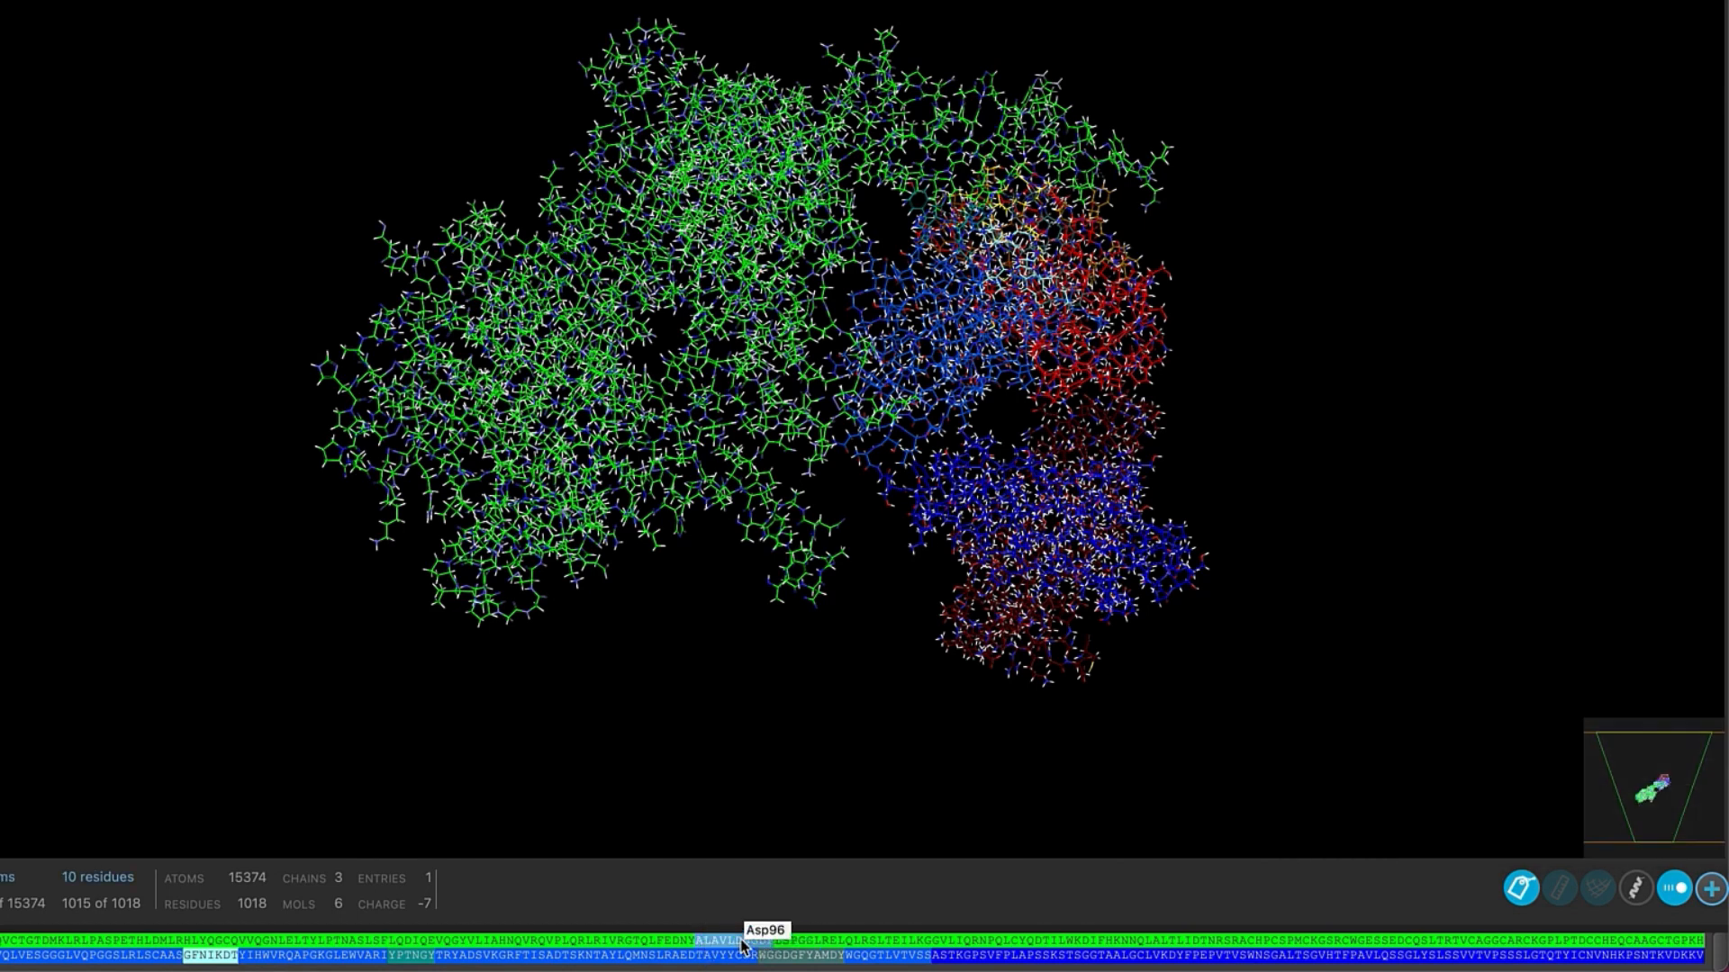
right_click(742, 946)
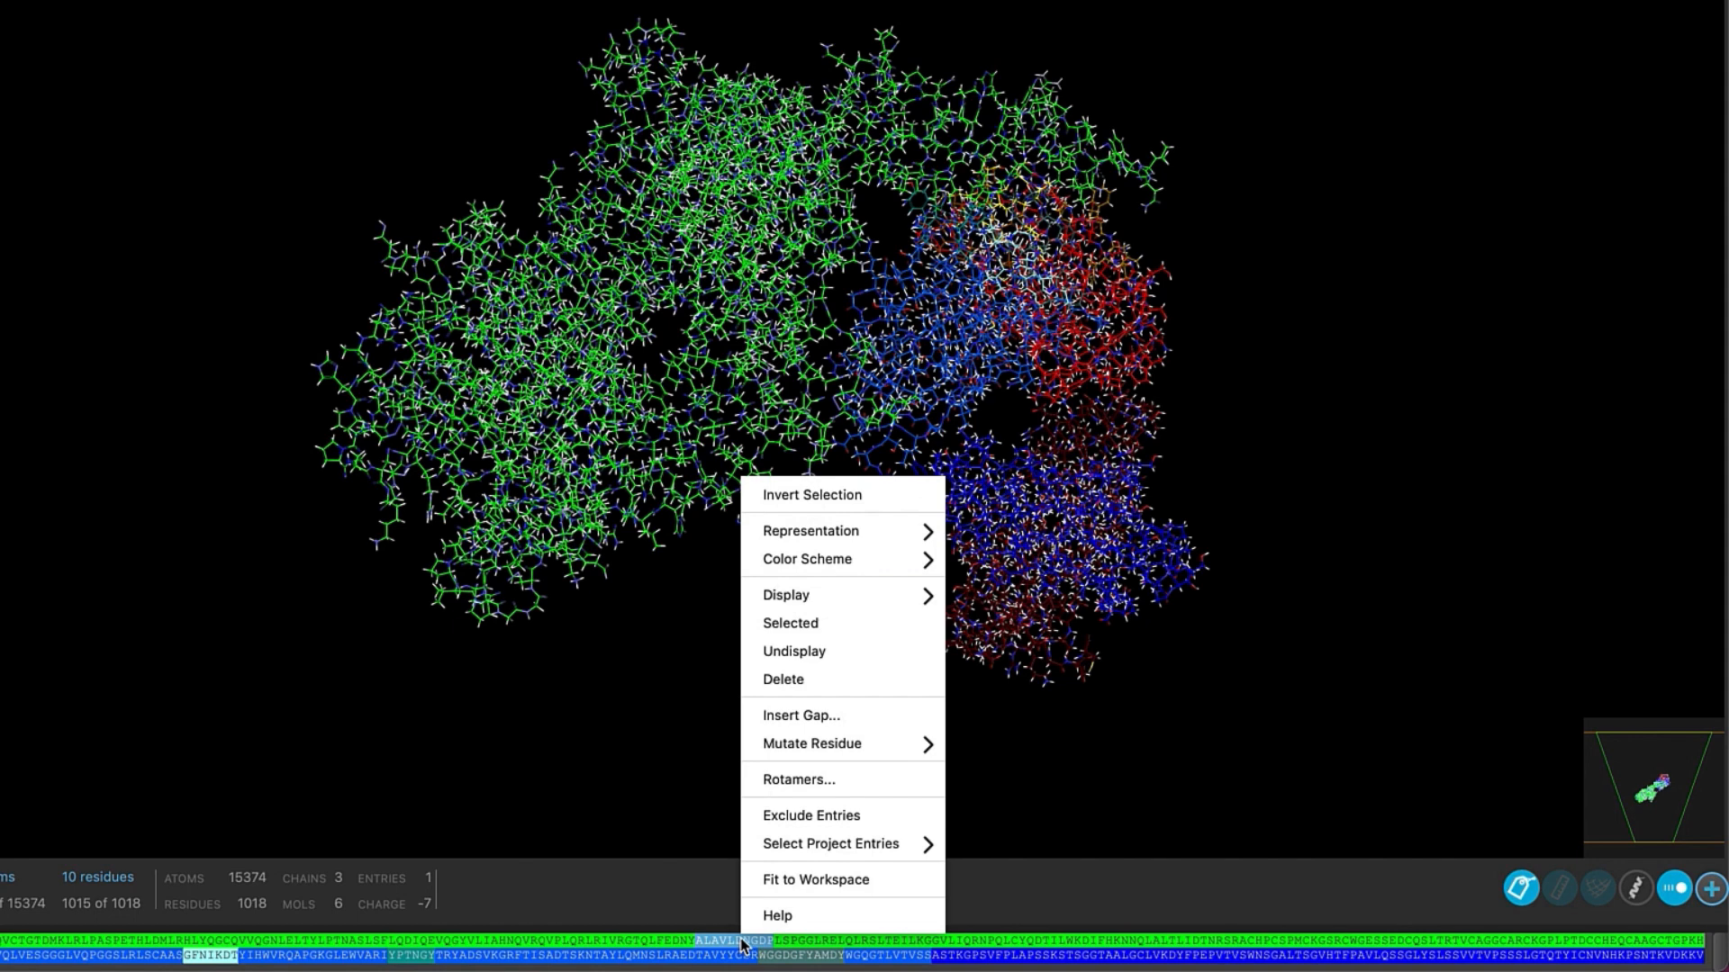
left_click(686, 845)
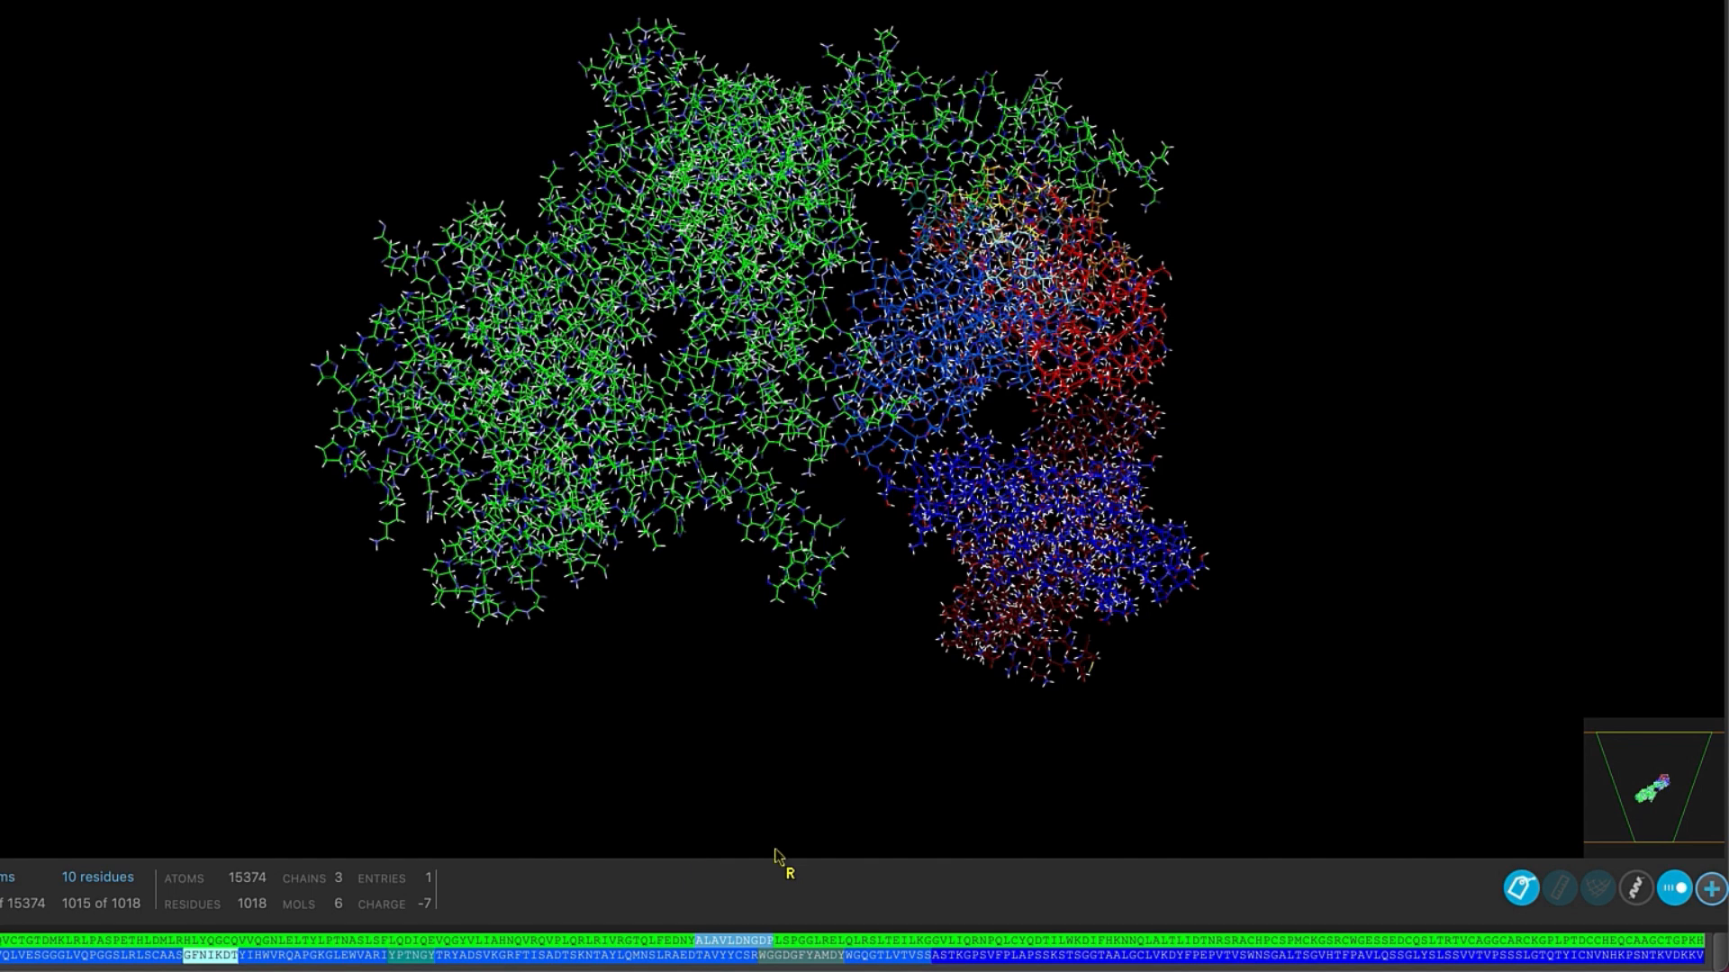
left_click(1711, 889)
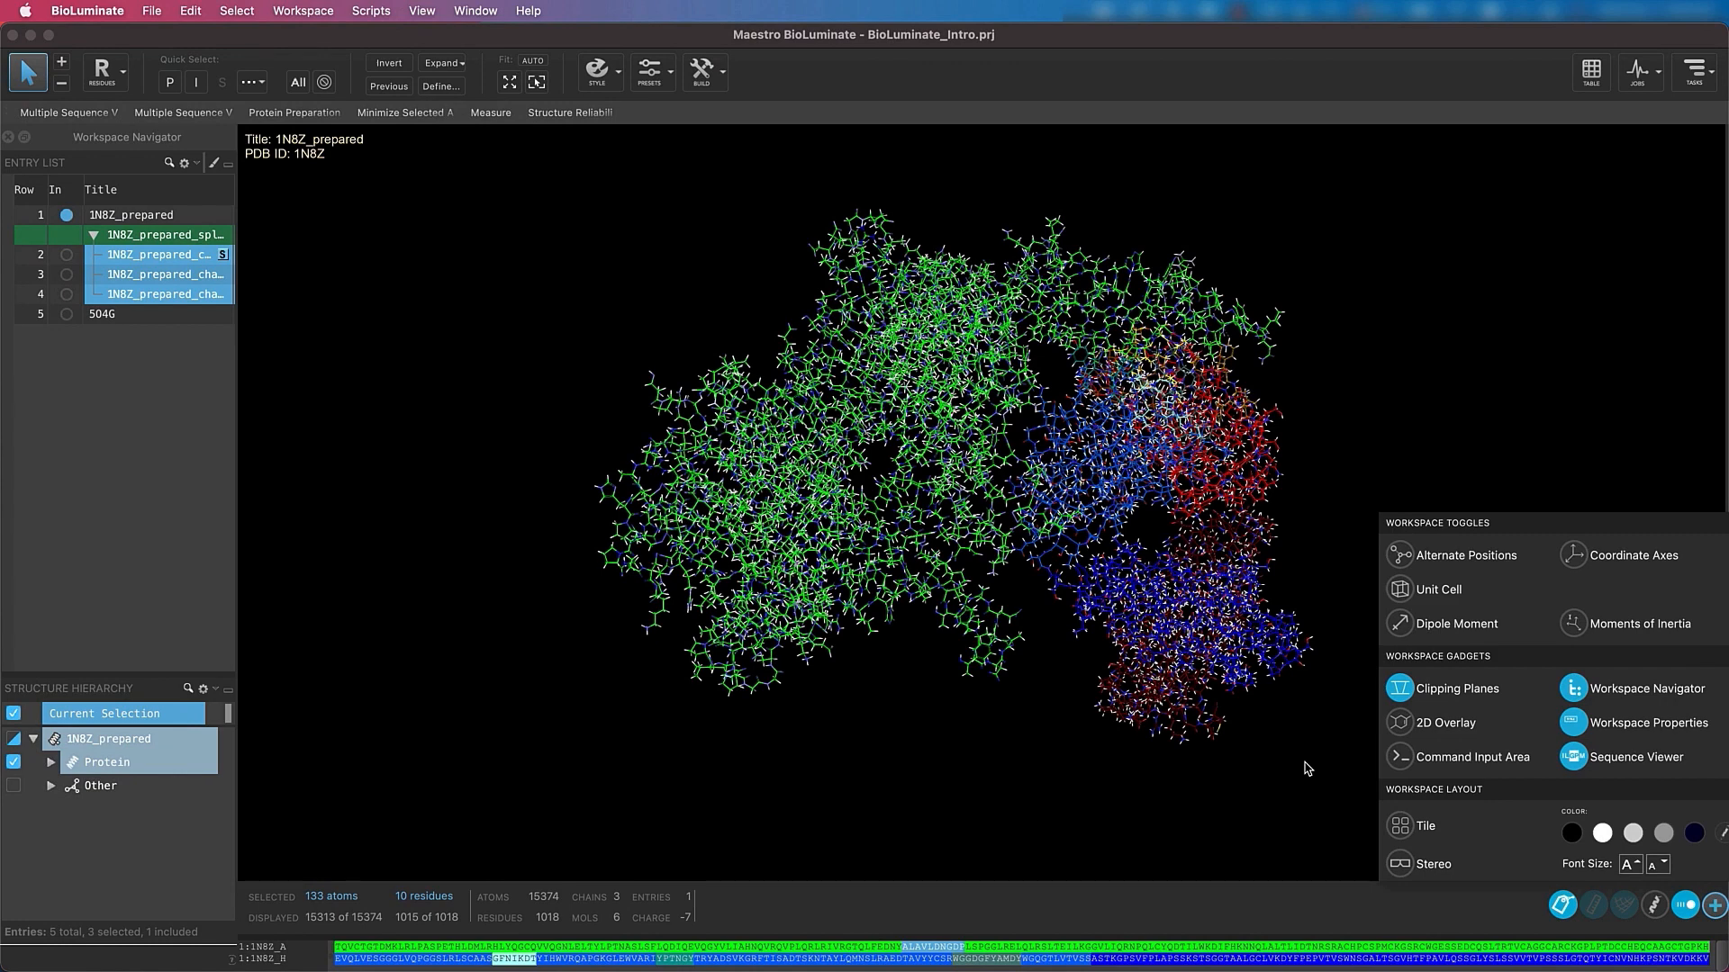
left_click(1307, 768)
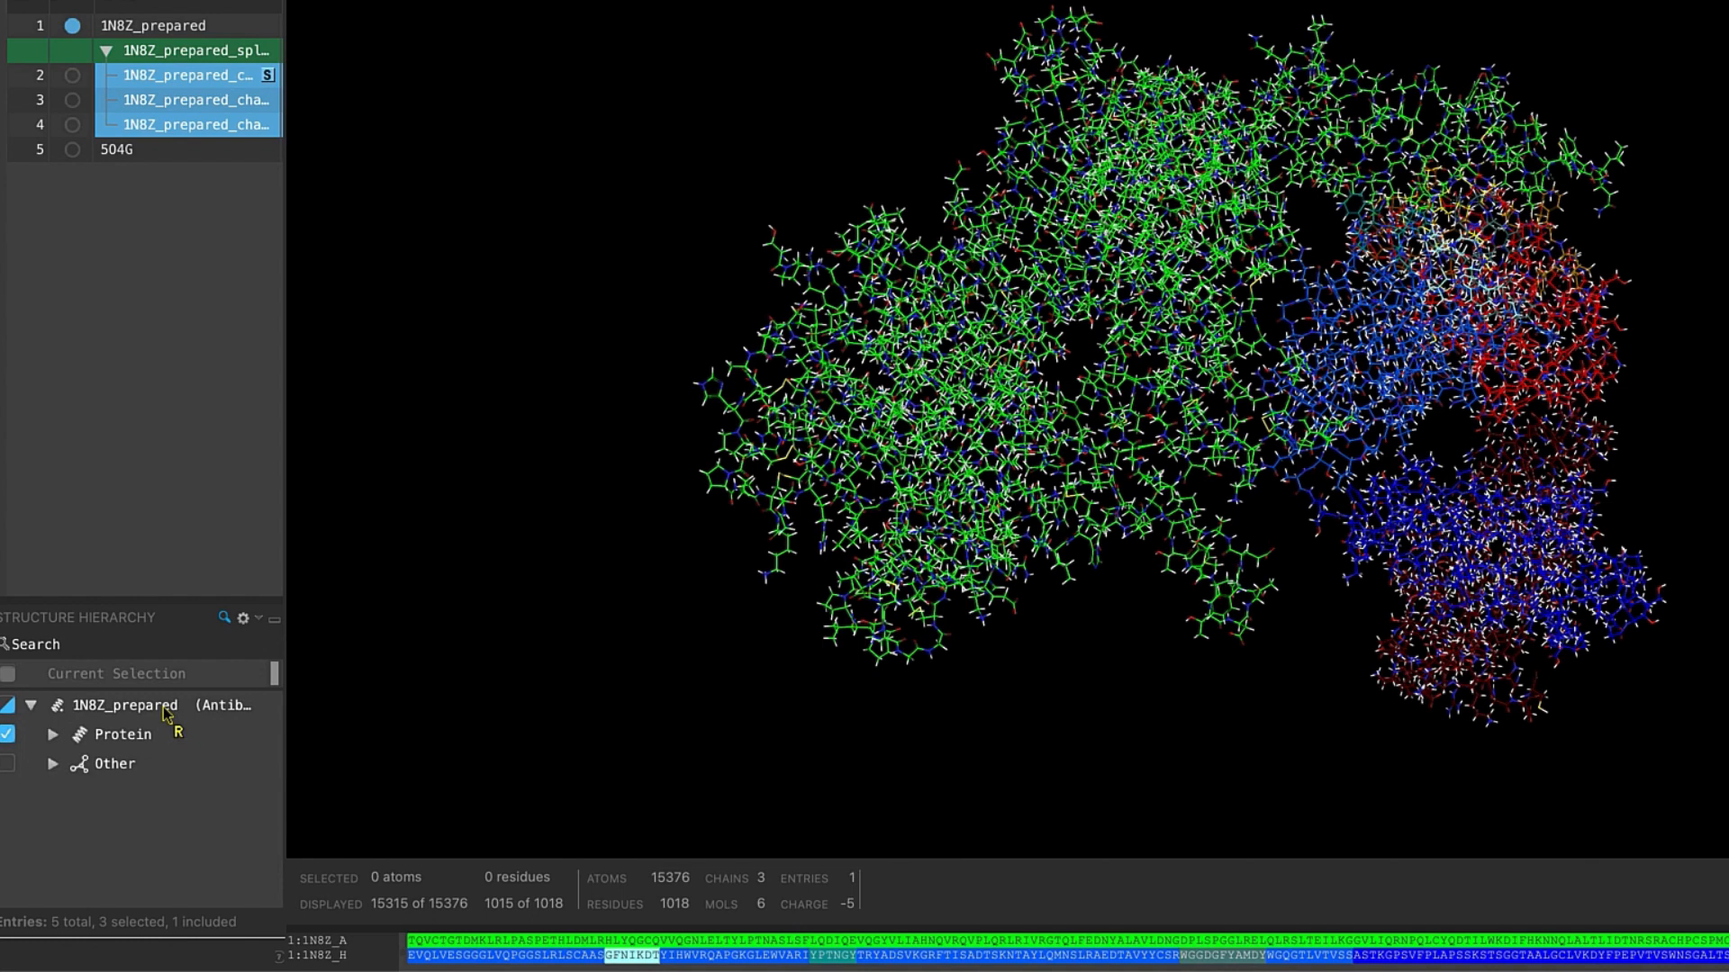
Step: Apply the Chothia antibody annotation to the whole 1N8Z_prepared entry
left_click(167, 714)
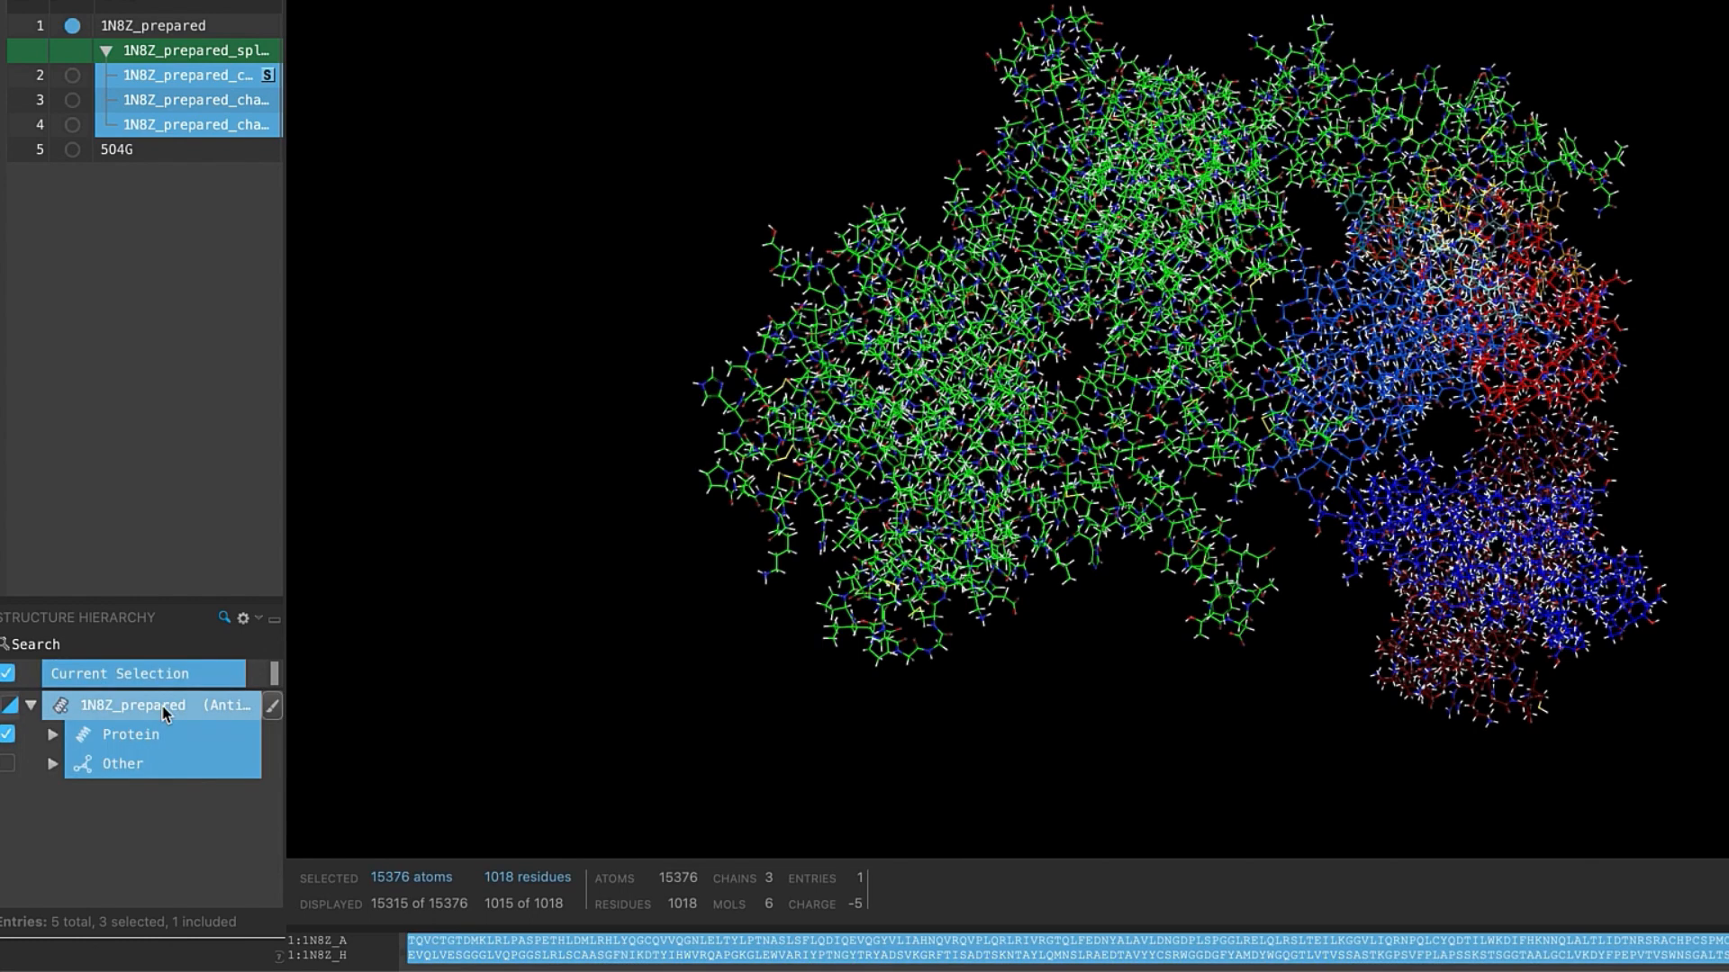
right_click(166, 715)
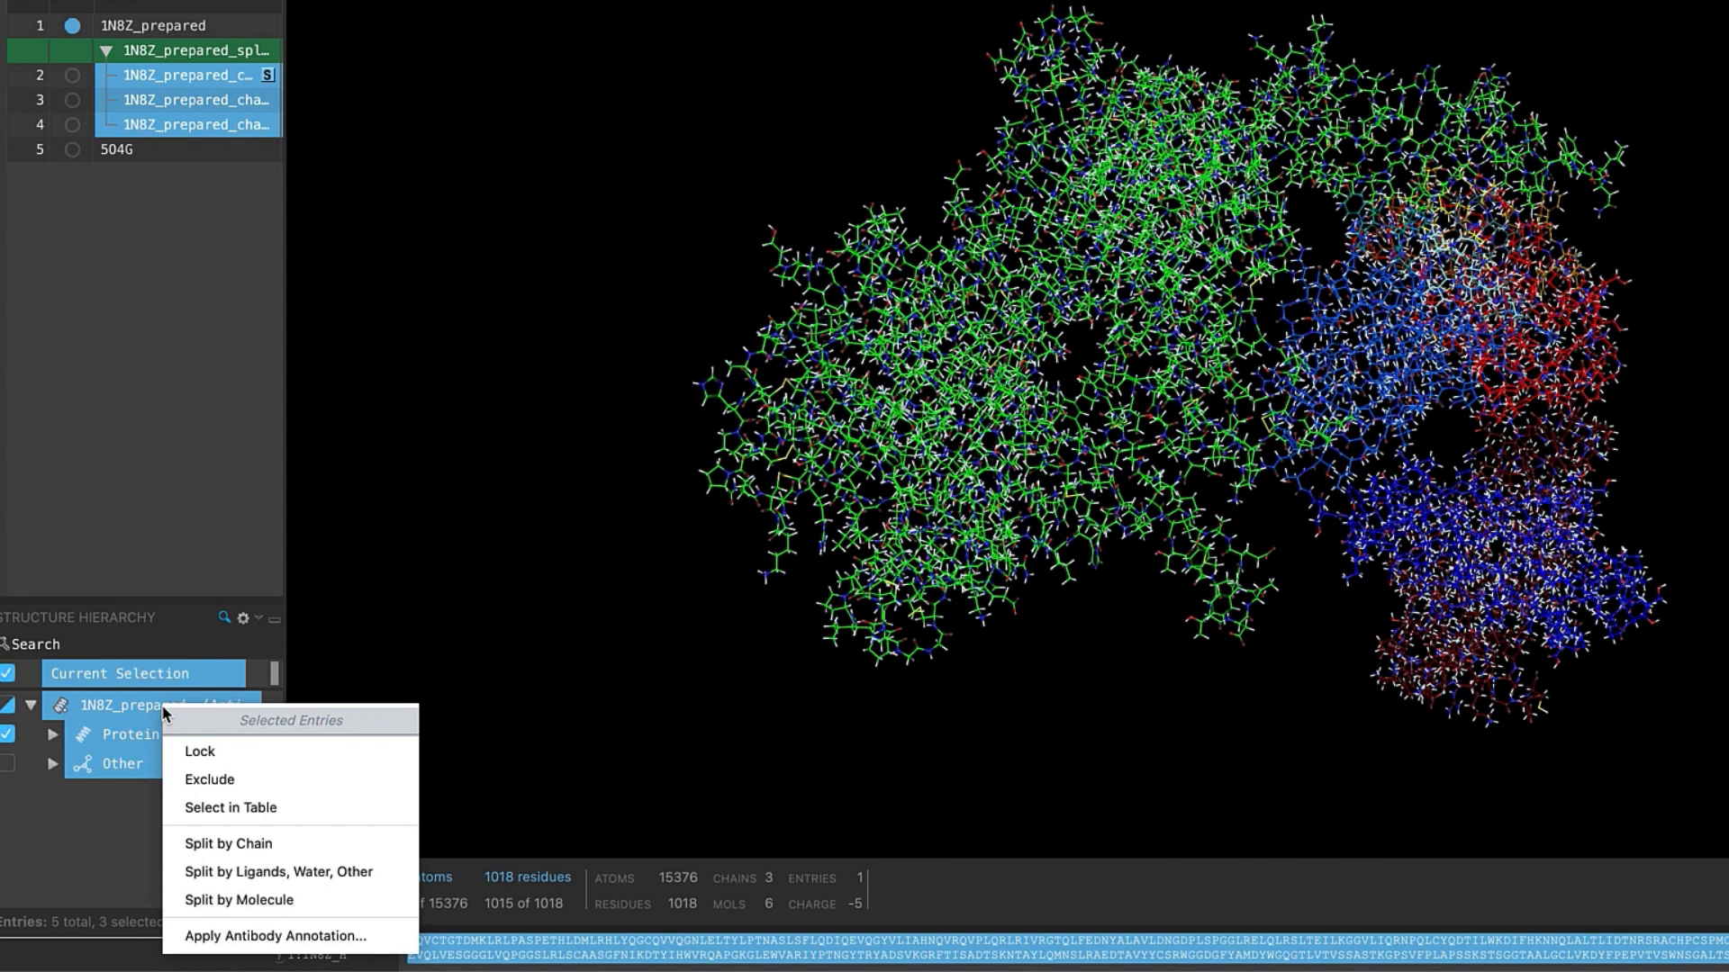
left_click(245, 938)
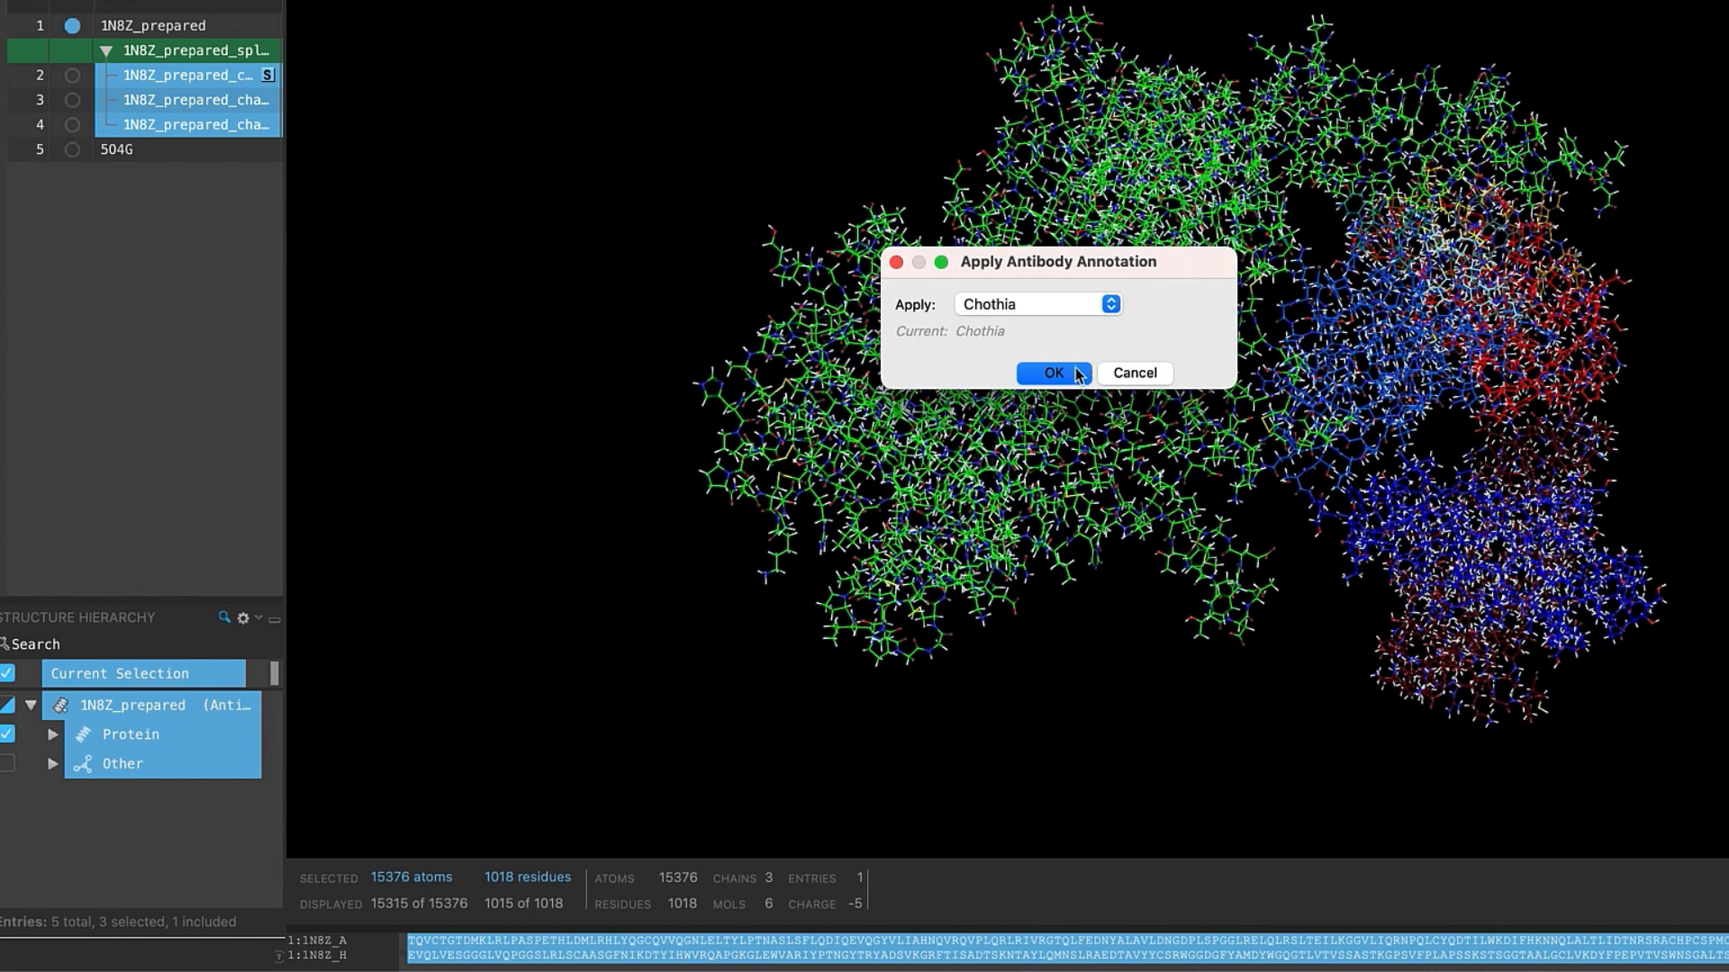
left_click(1054, 373)
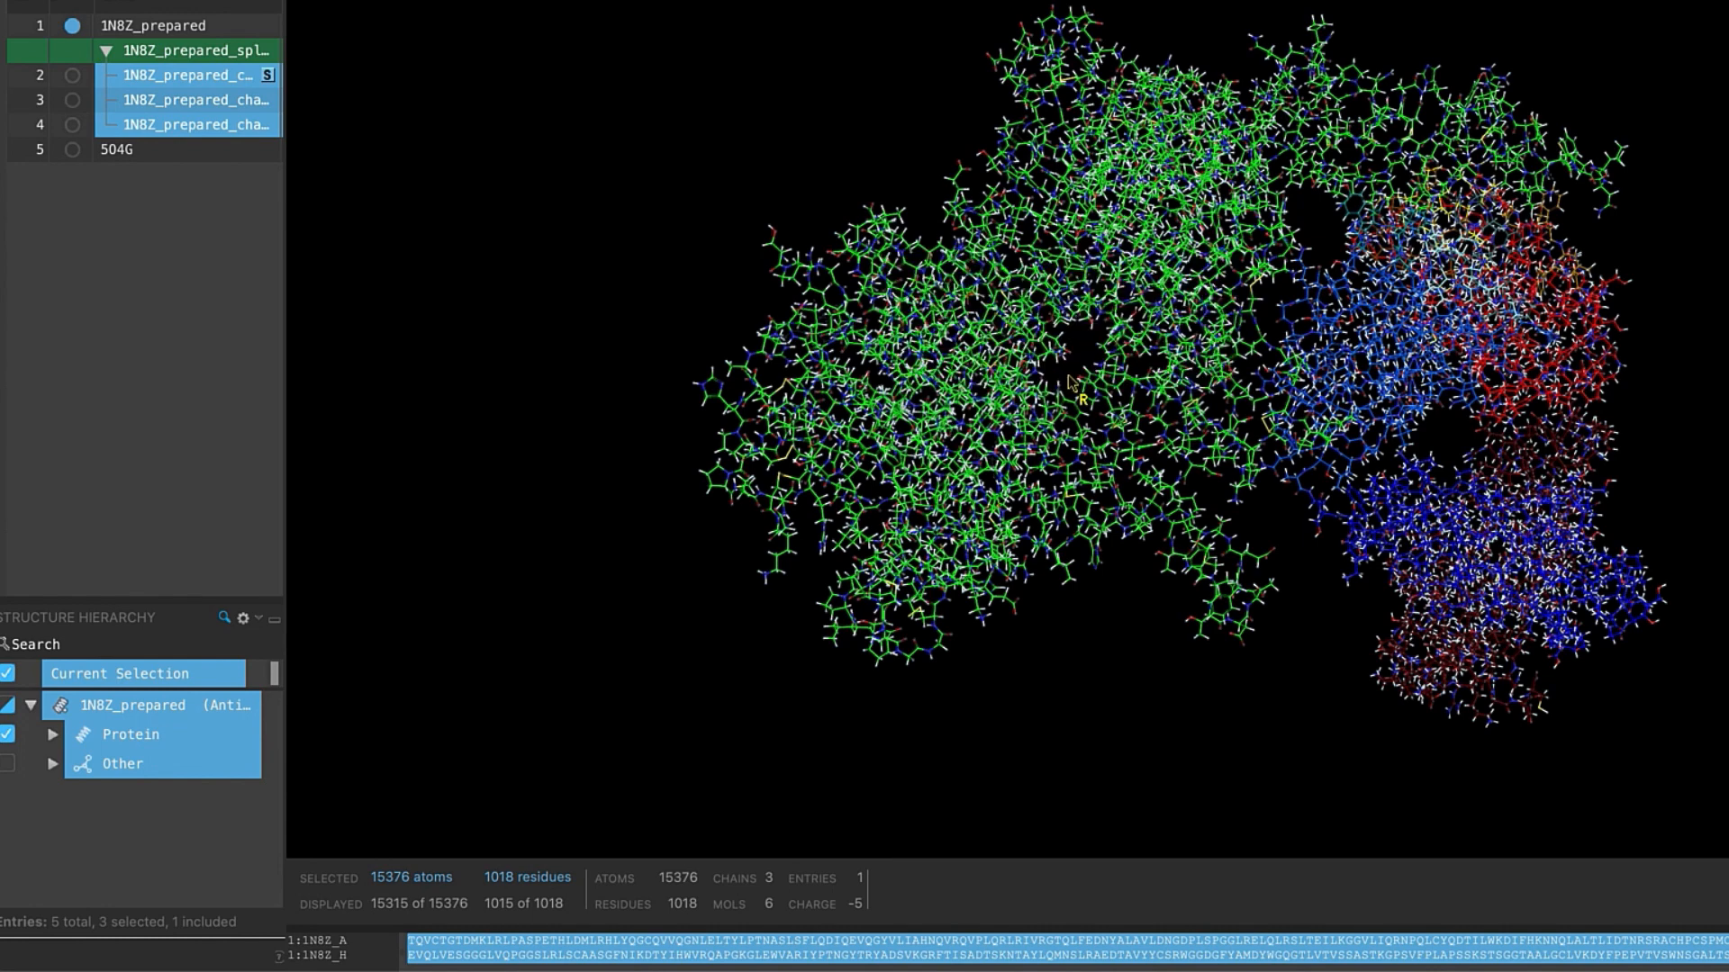
Step: Expand the protein and its antibody in the structure hierarchy and select the heavy chain, Chain H (HC)
left_click(53, 735)
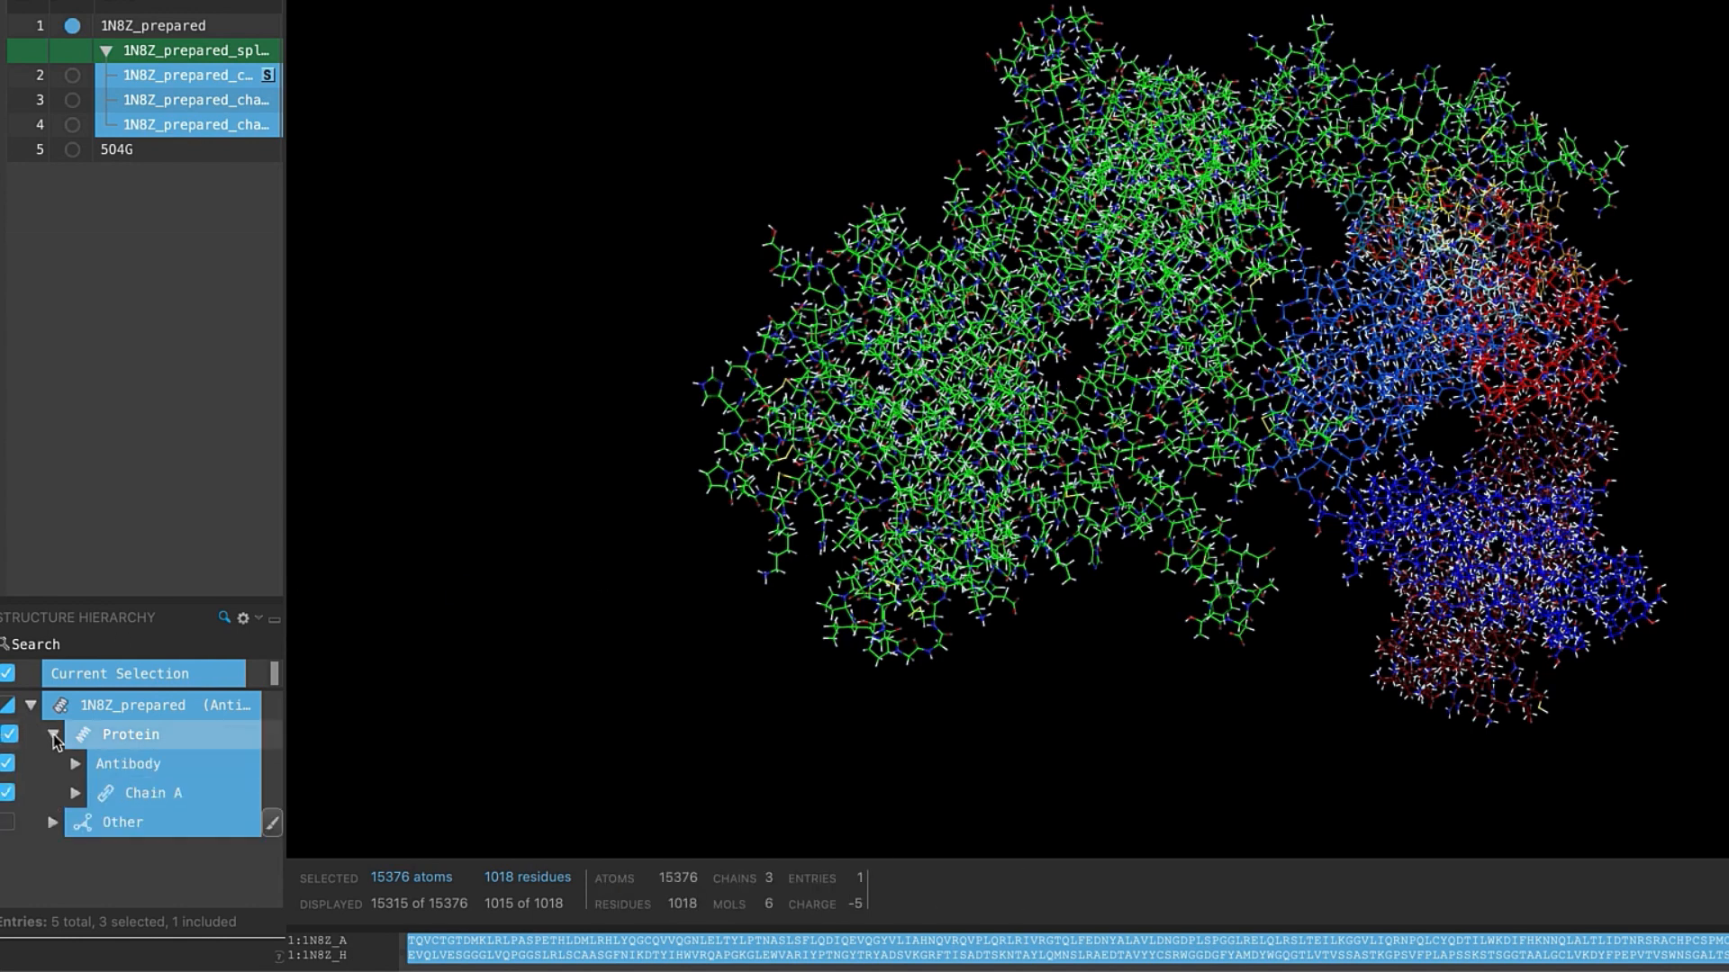
left_click(126, 764)
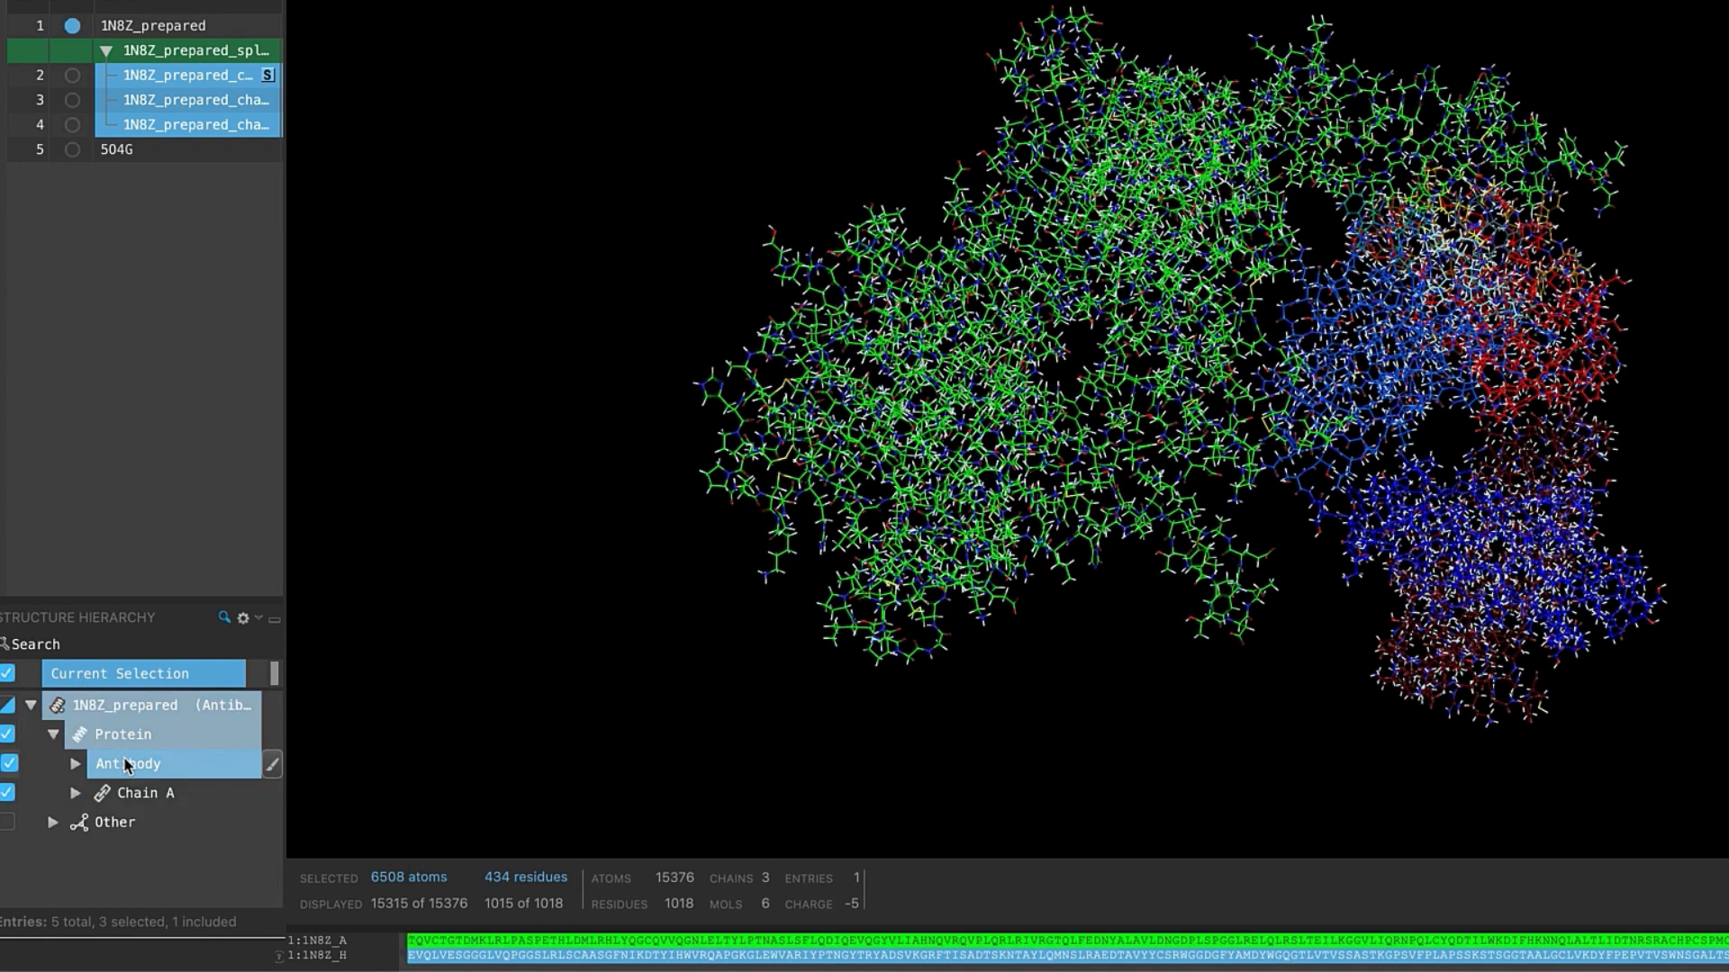
left_click(76, 763)
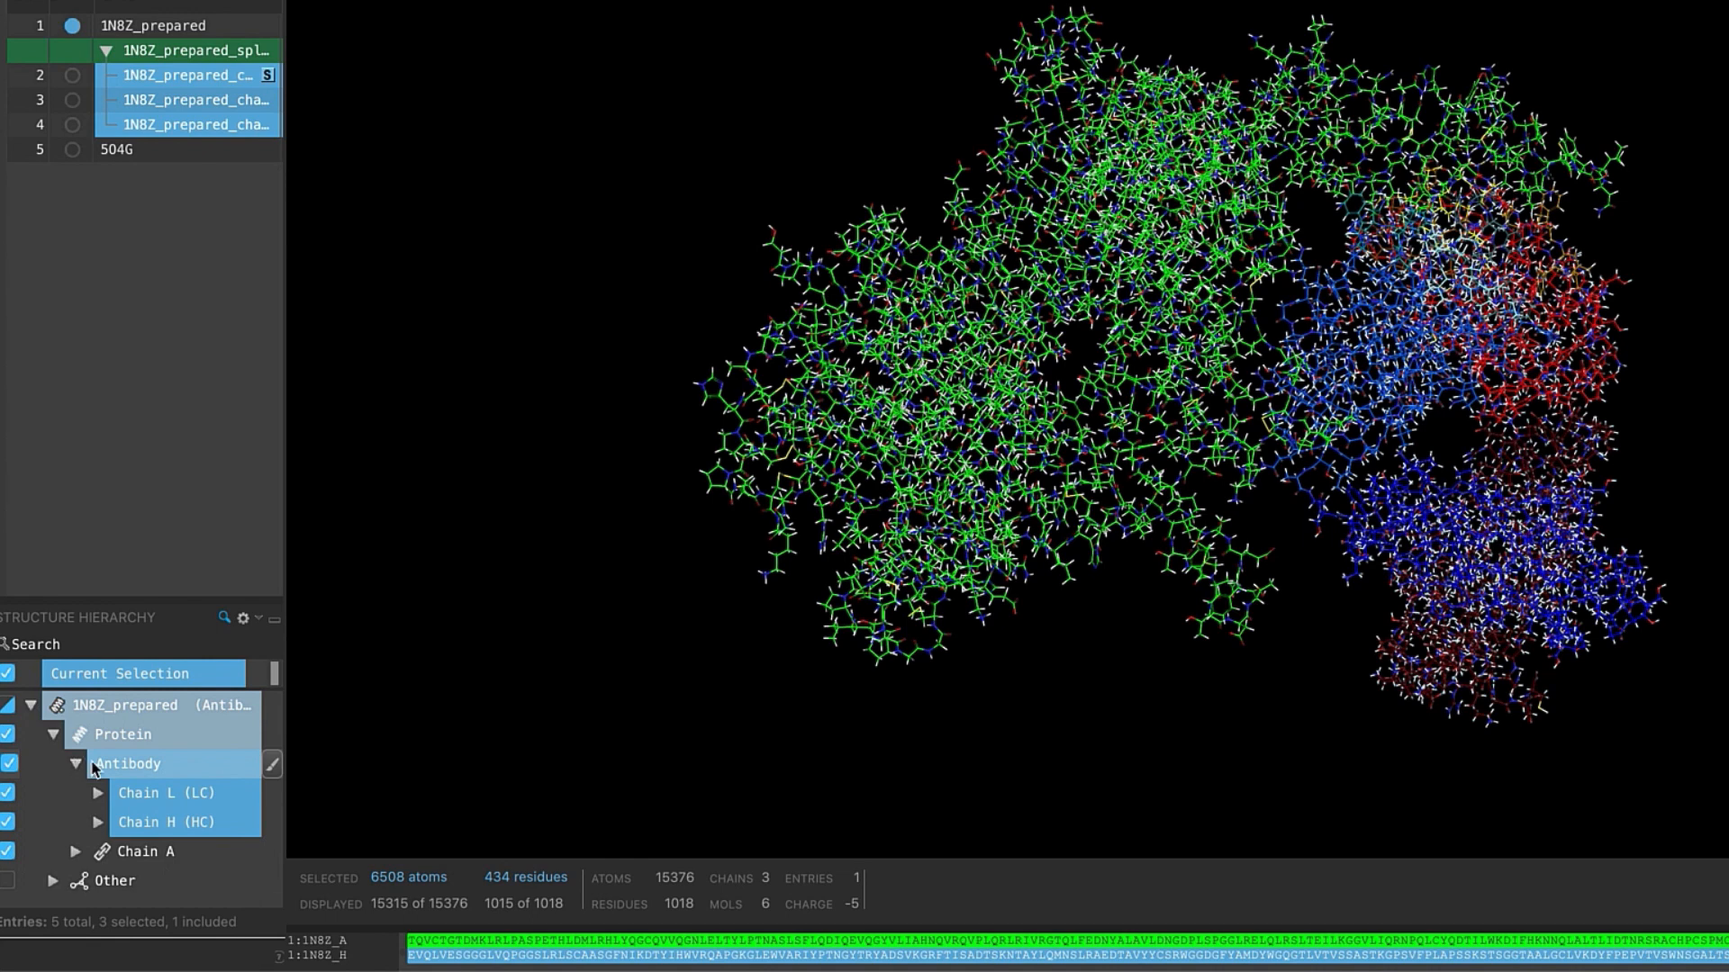
left_click(168, 823)
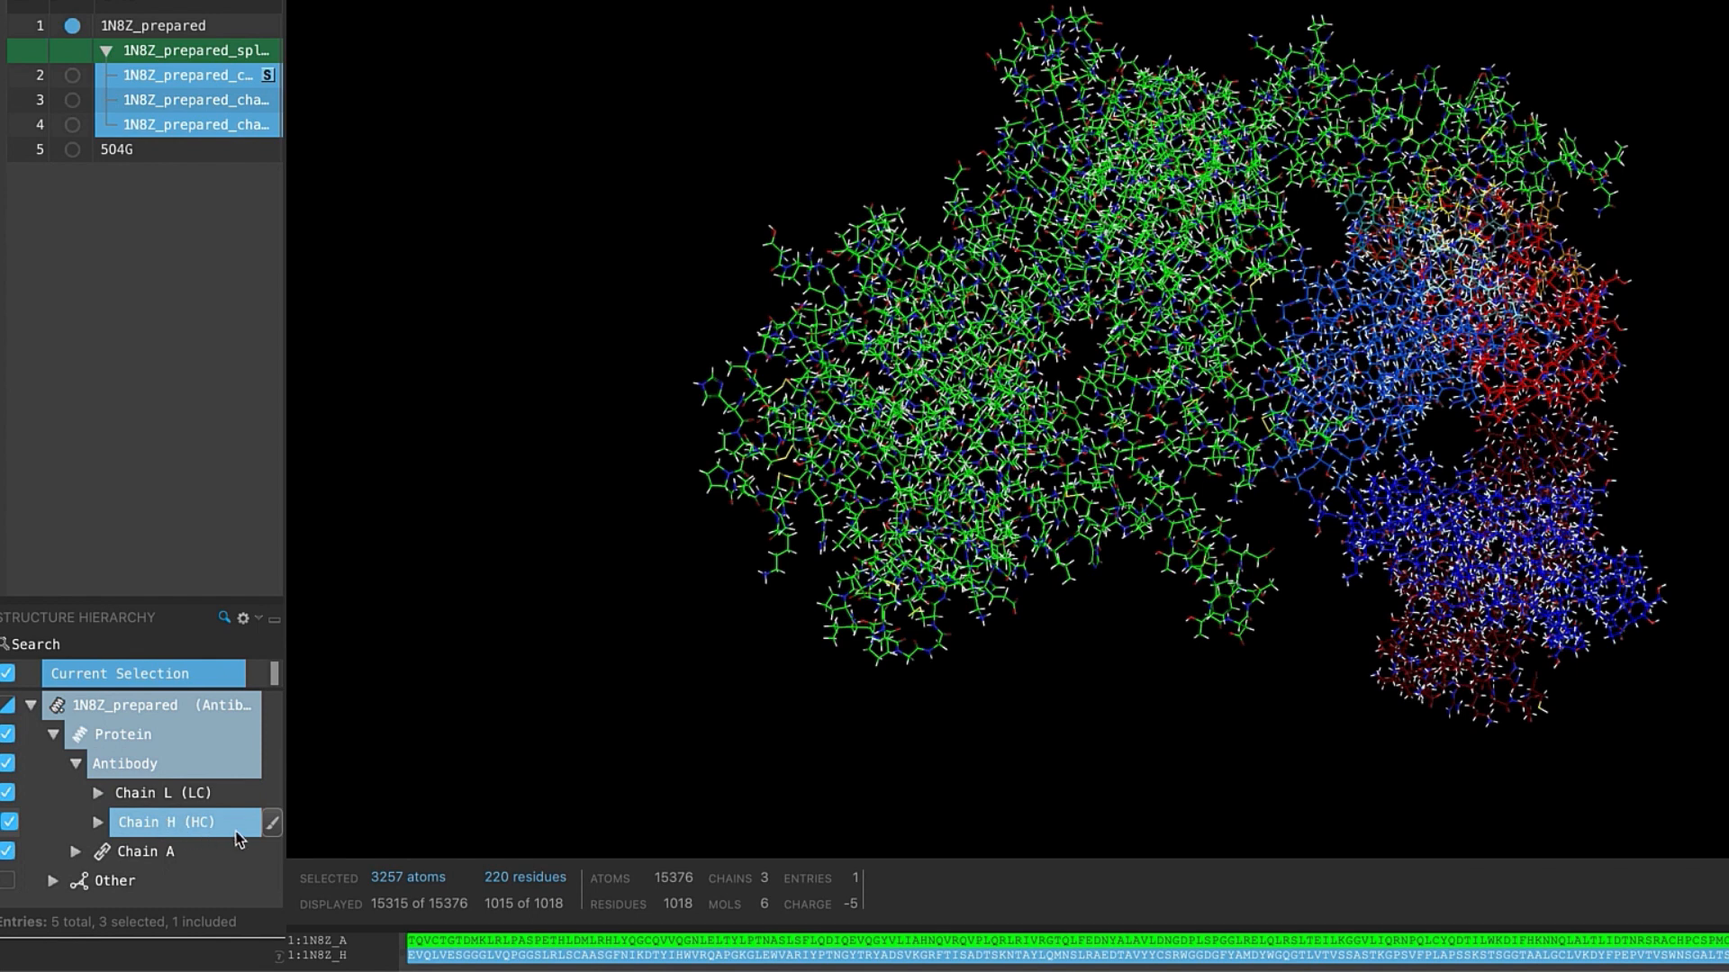
Step: View the styling options for Chain H (HC), and expand it and its VH domain to browse the H1–H3 and HFR1–HFR4 regions
left_click(269, 825)
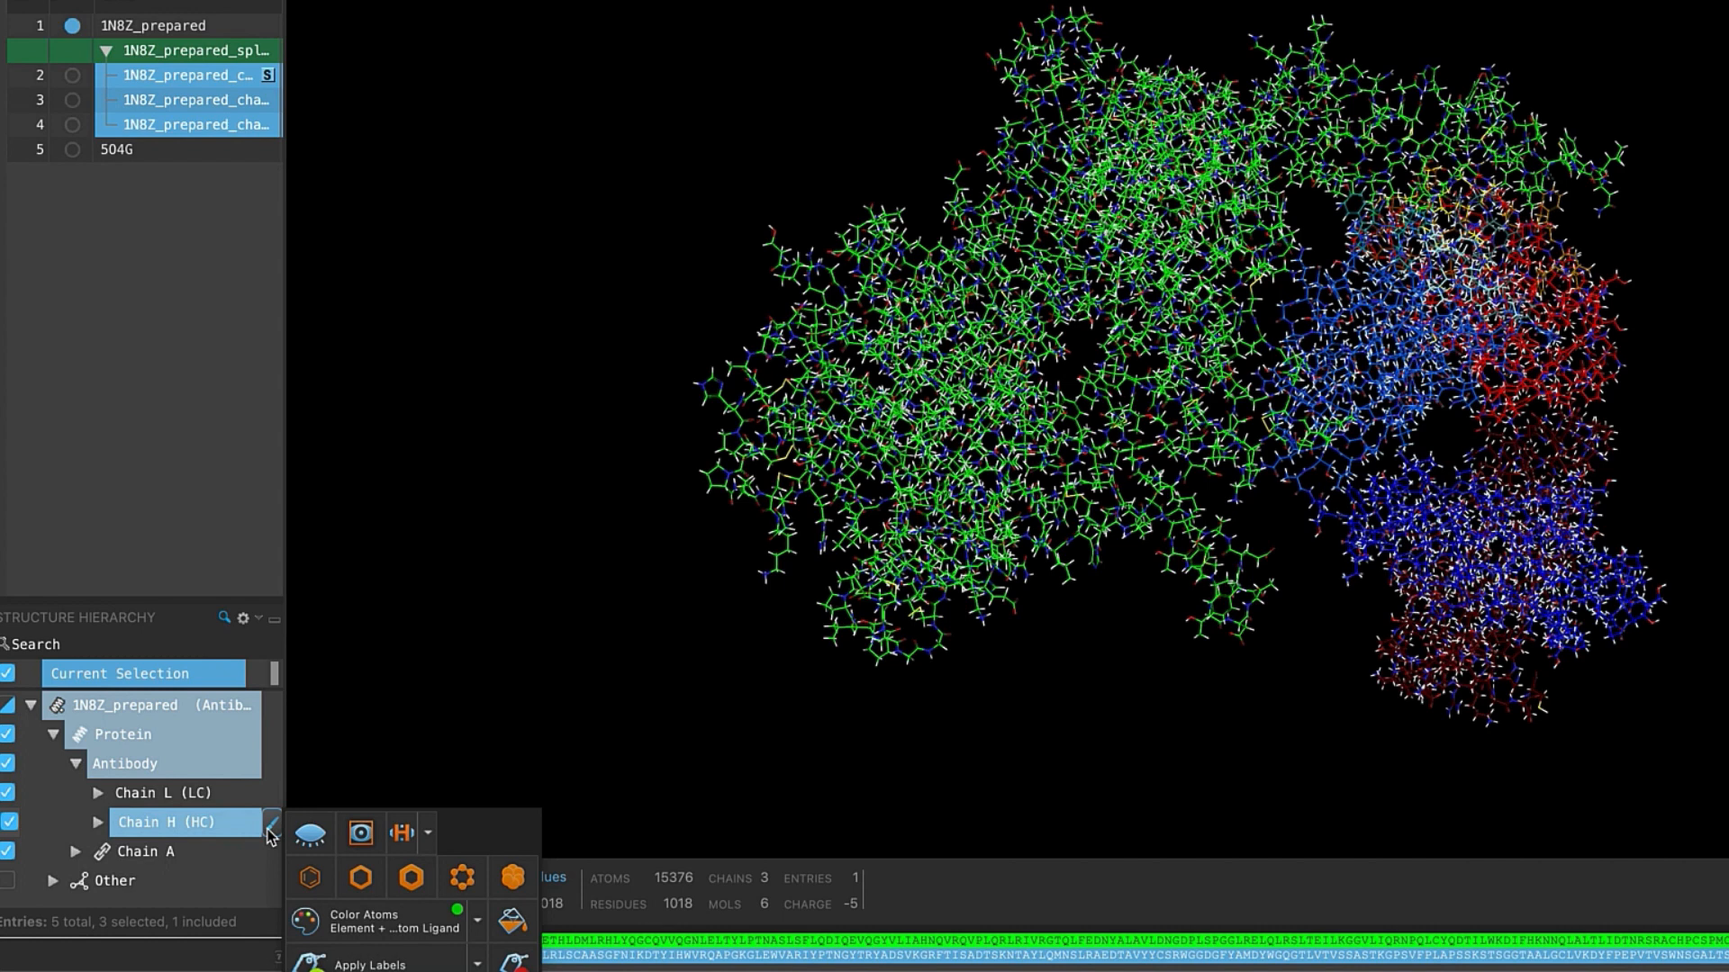
left_click(98, 823)
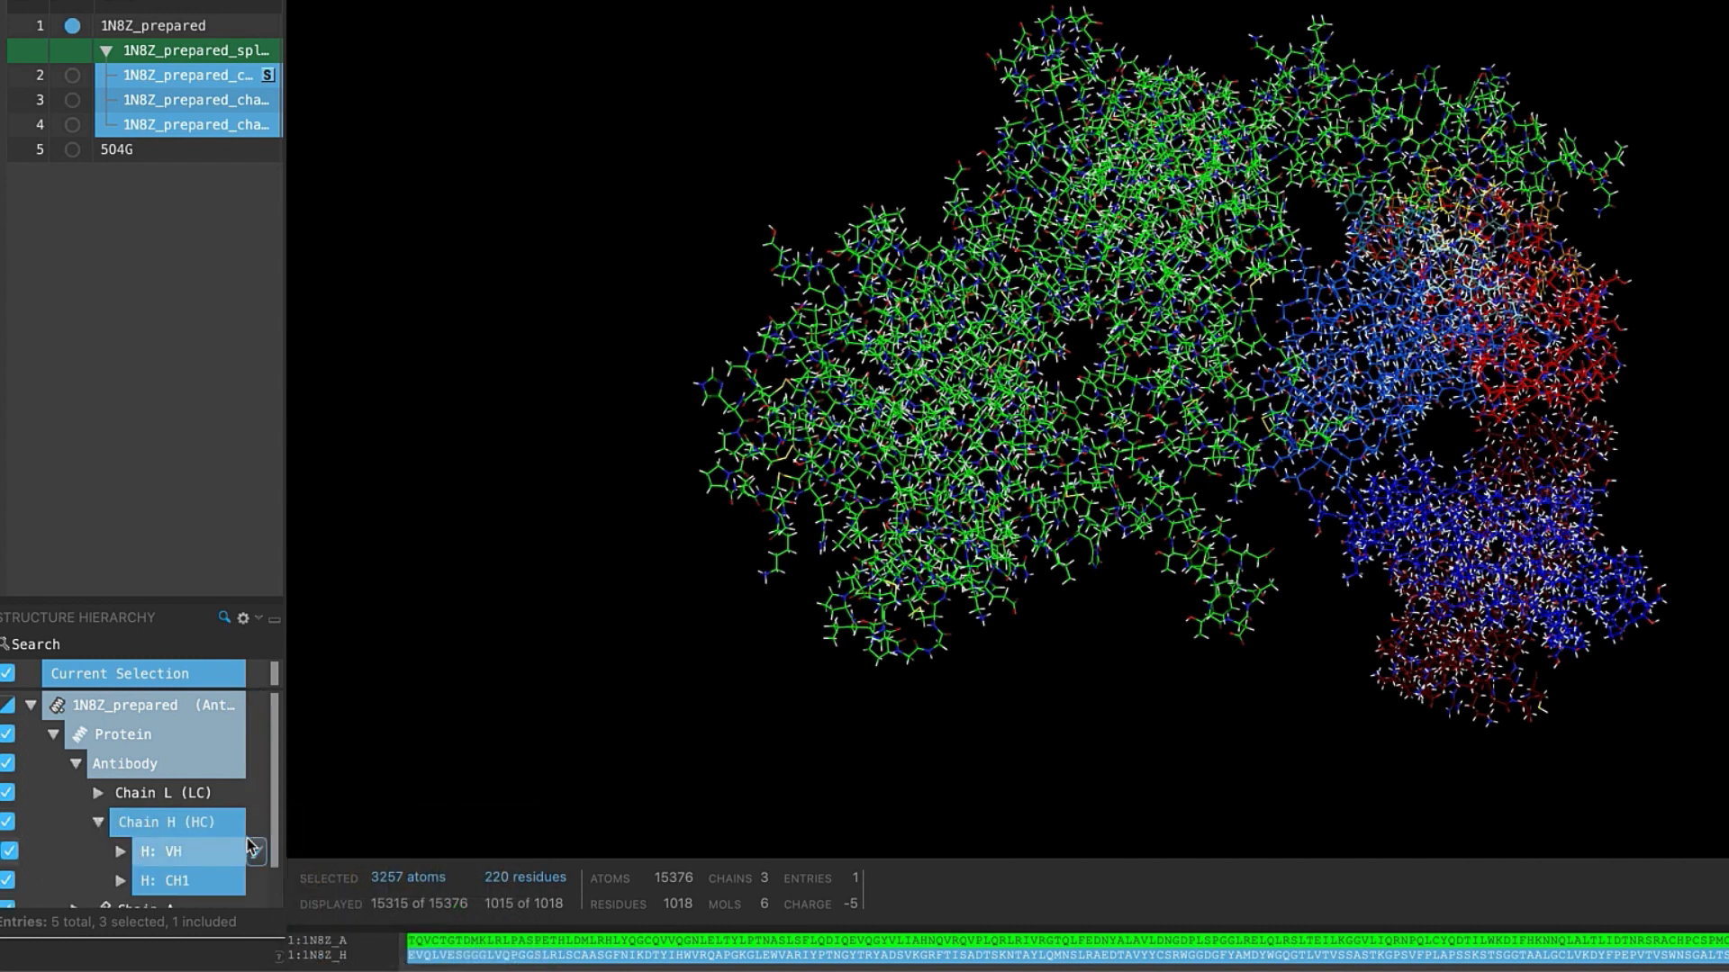
left_click_drag(273, 829, 273, 831)
scroll(274, 830, "down", 1)
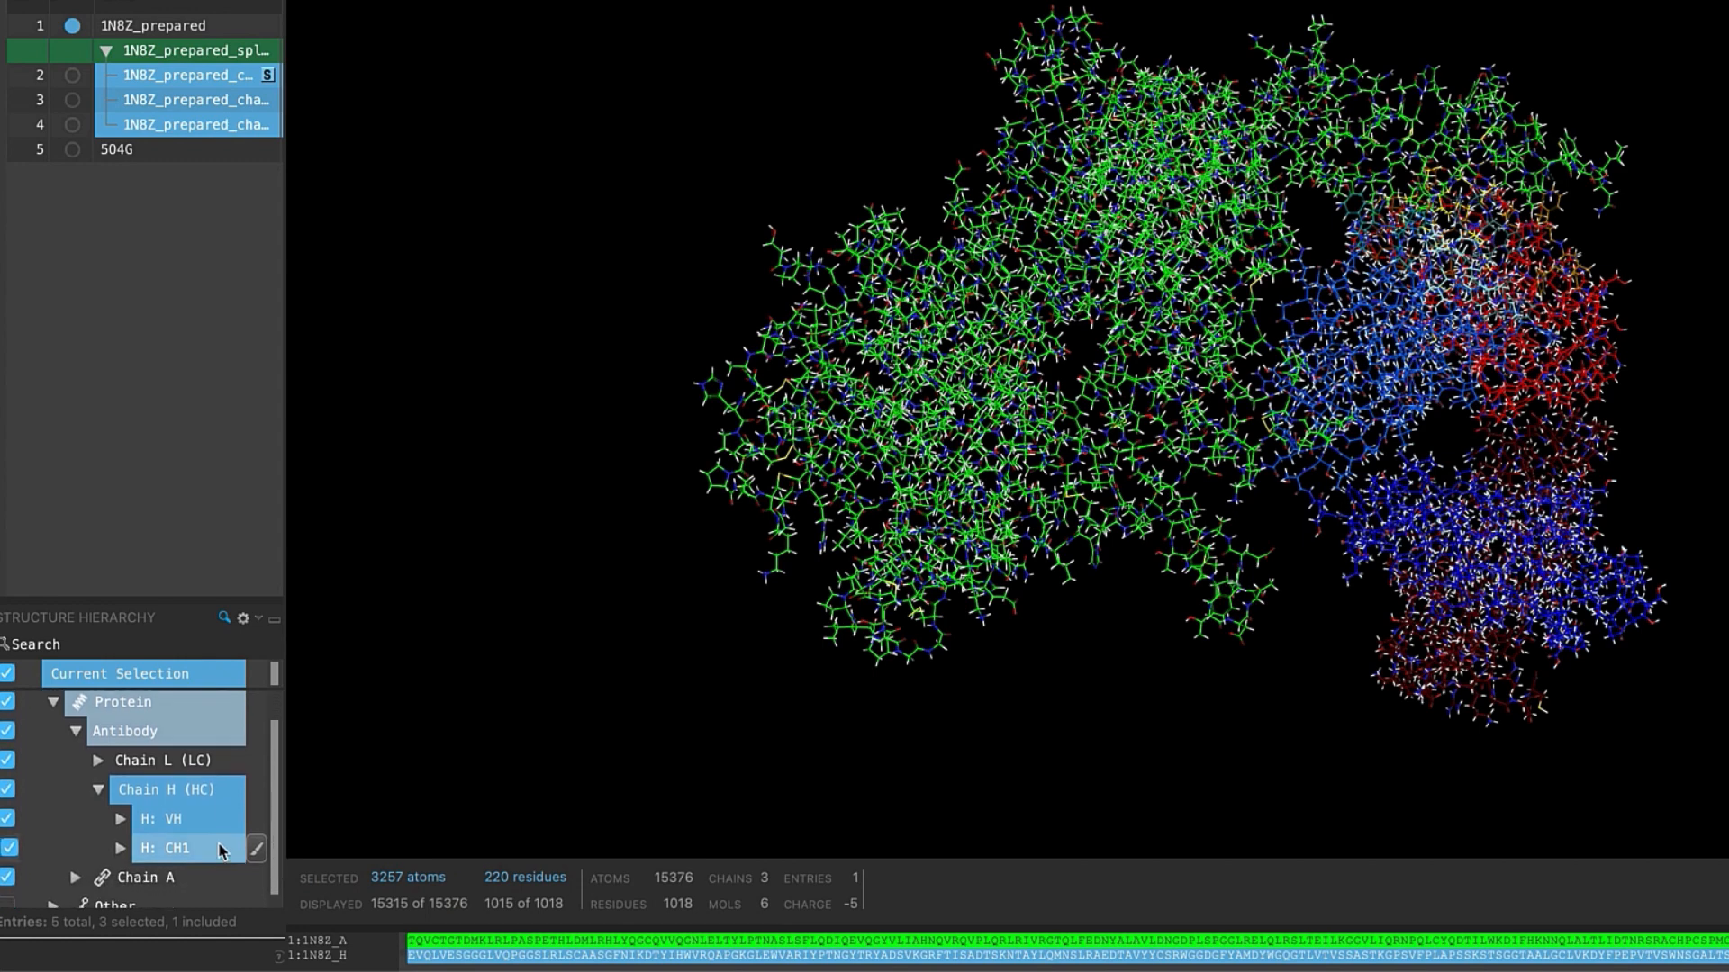
left_click(120, 820)
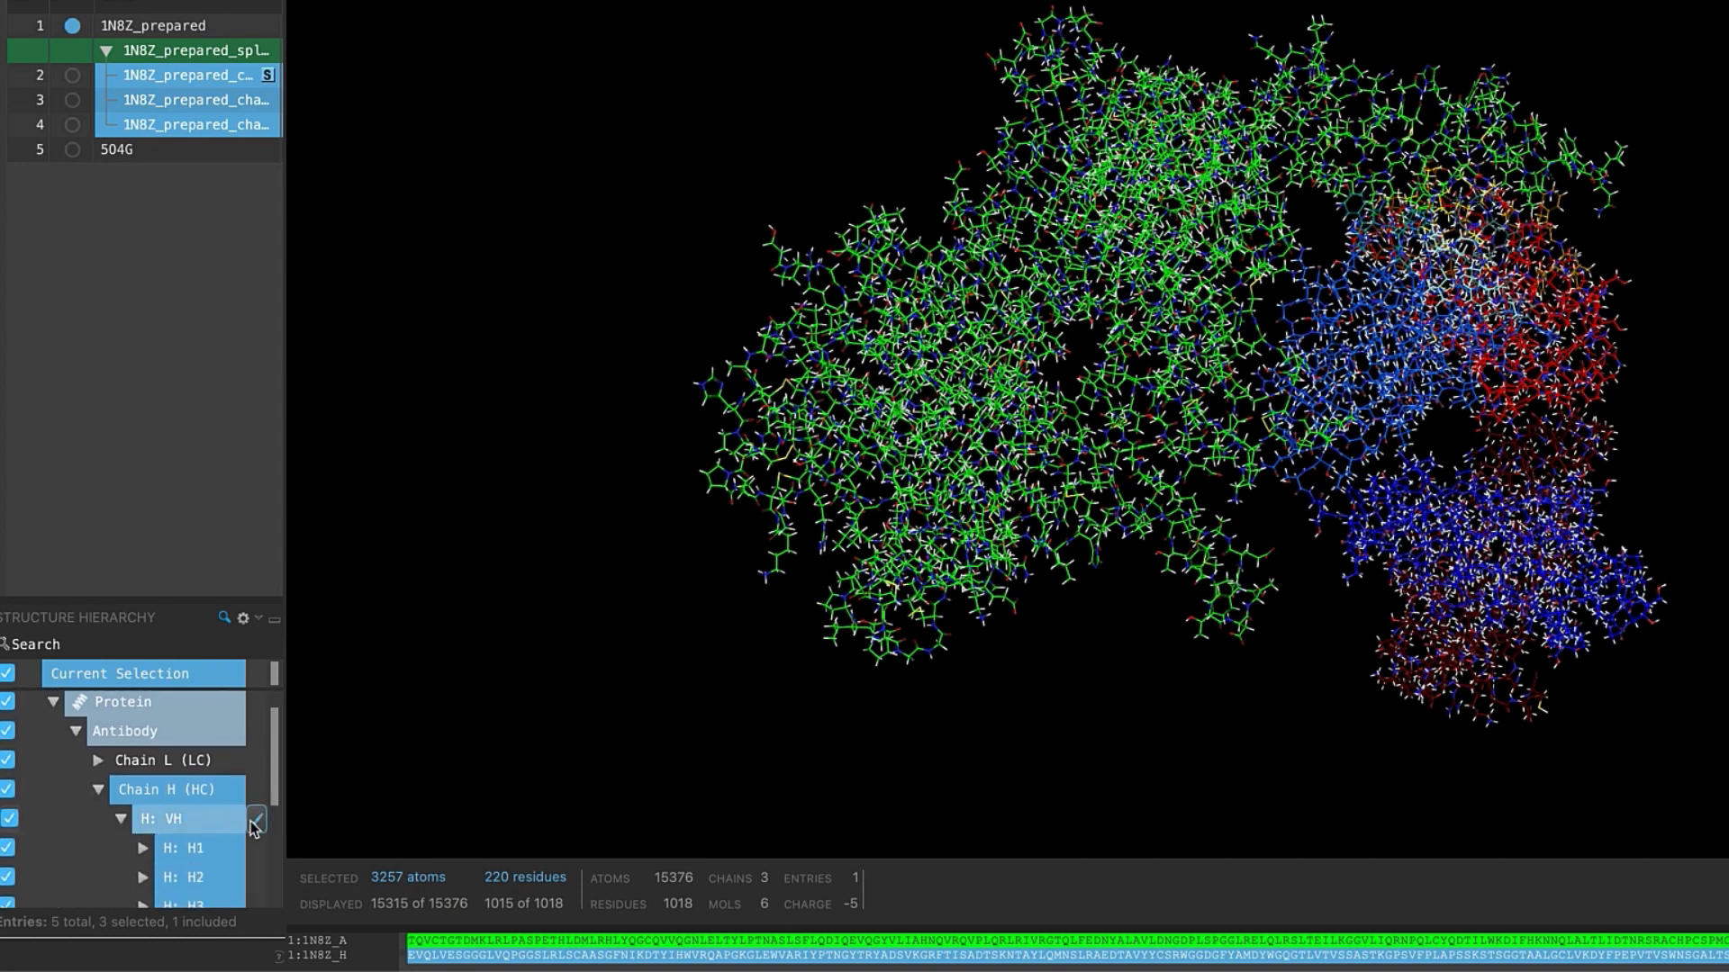
left_click_drag(273, 796, 262, 879)
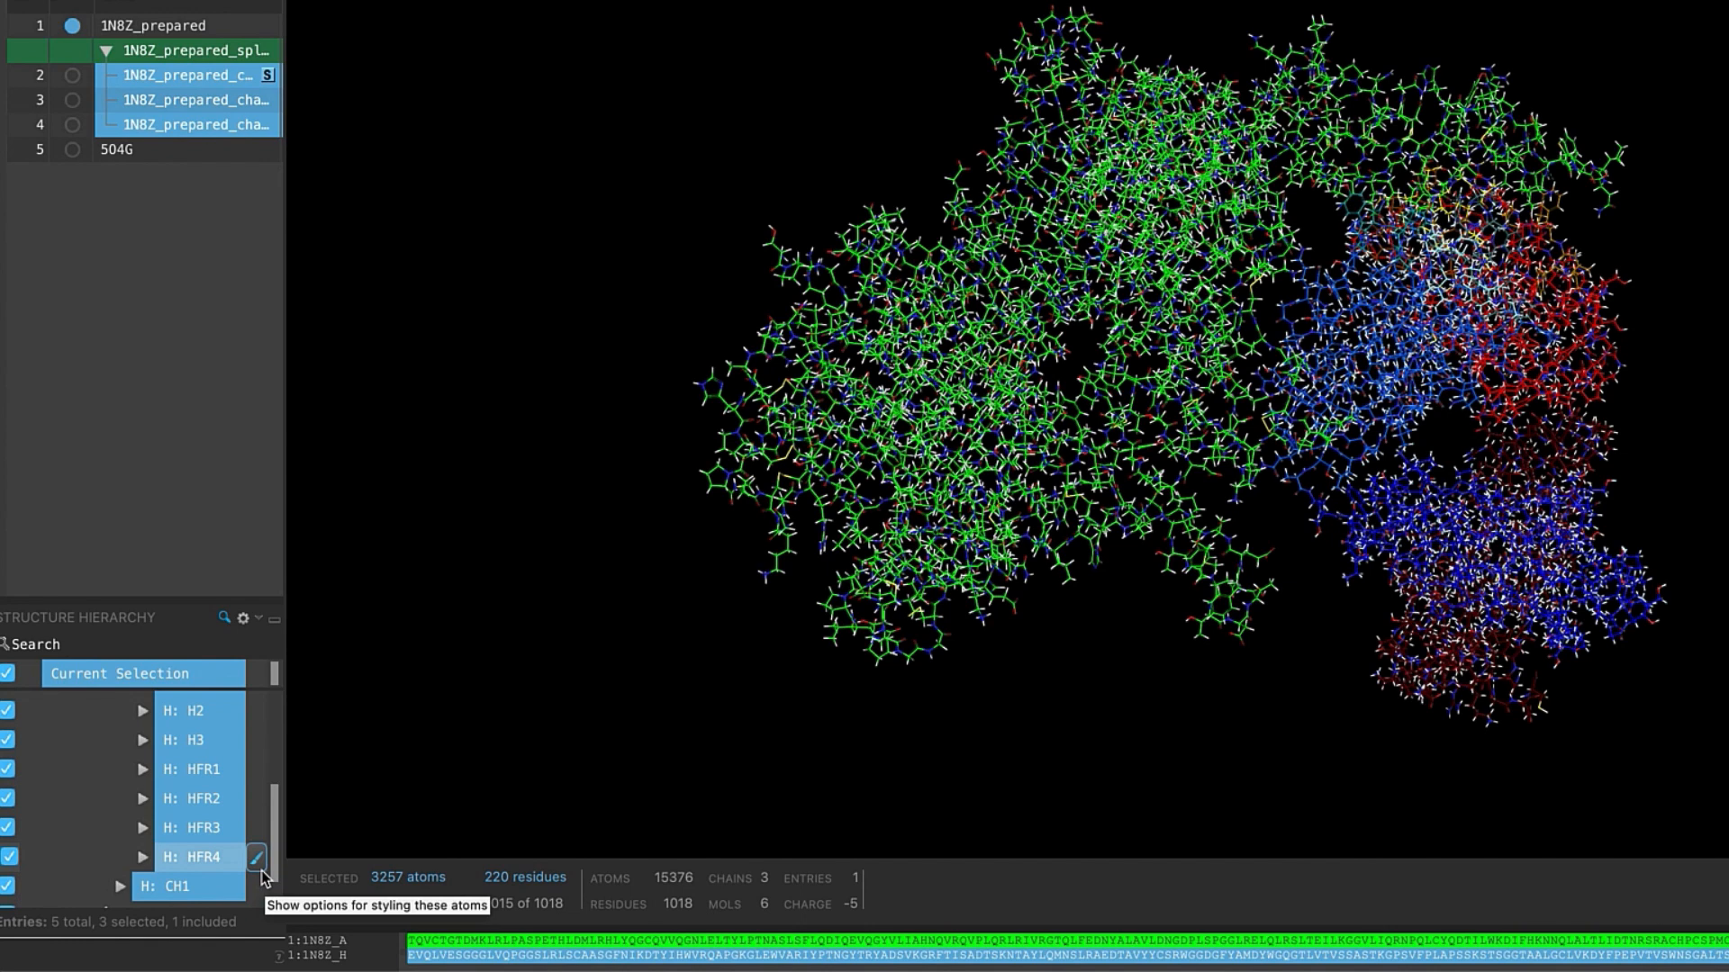
Step: Search the structure hierarchy for ARG 50 and select that residue in the heavy chain's HFR2 region
left_click(73, 645)
type("AR")
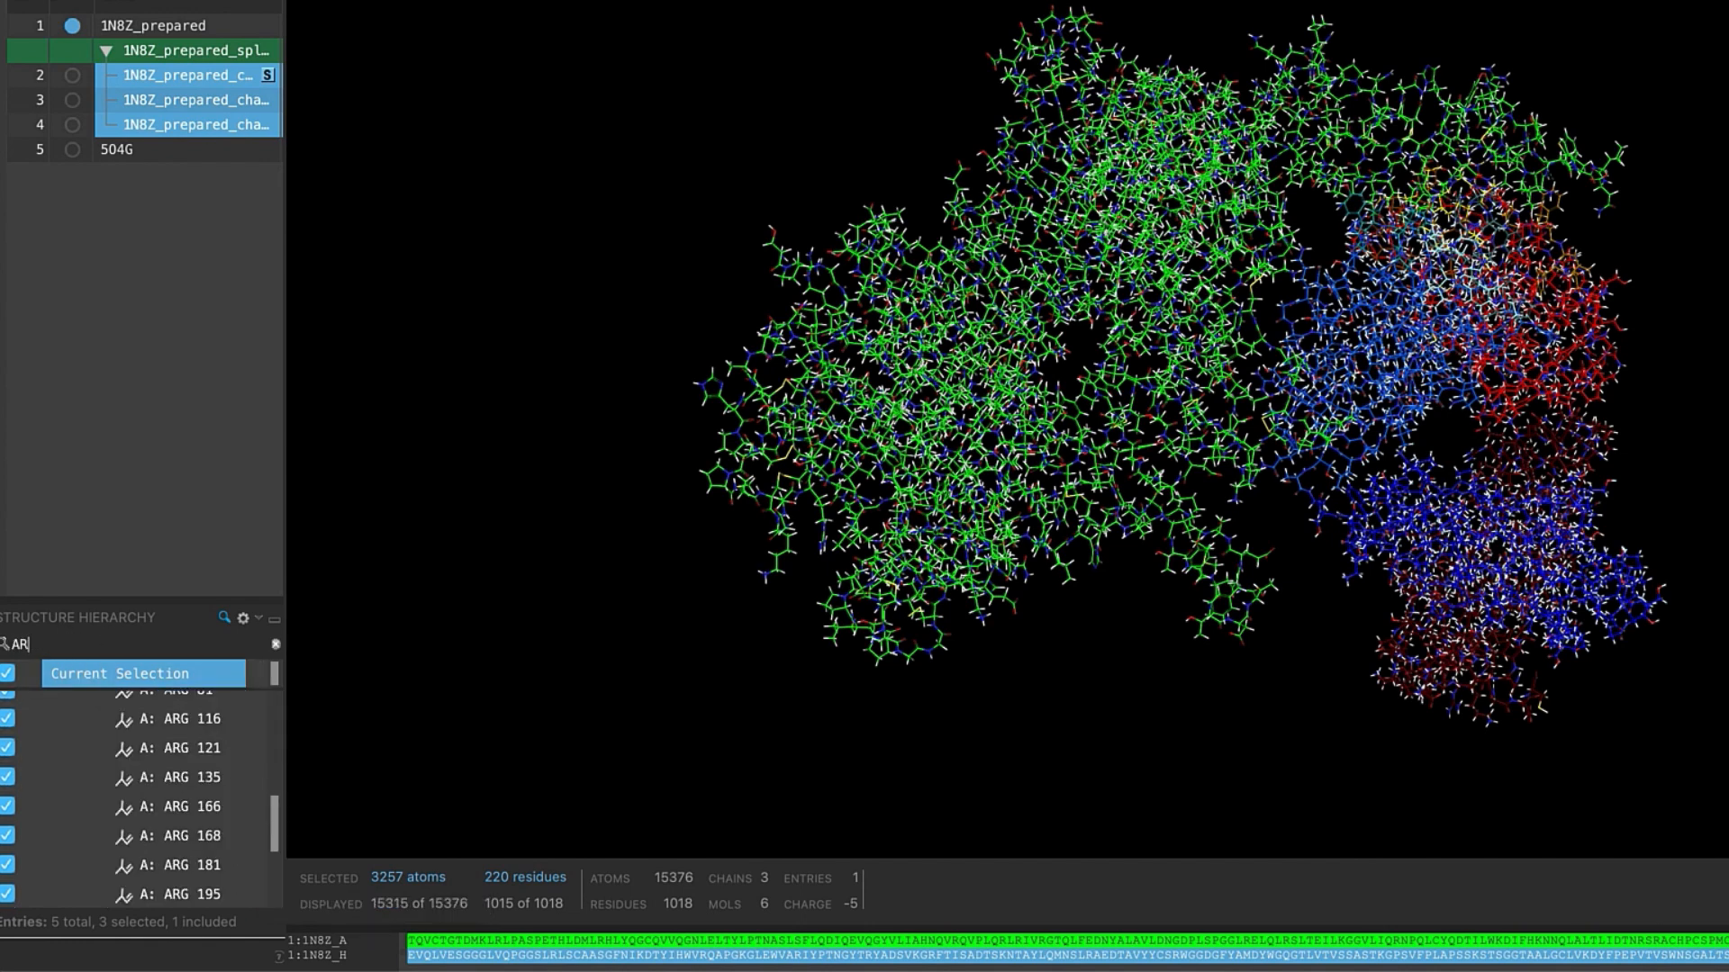
type("G 50")
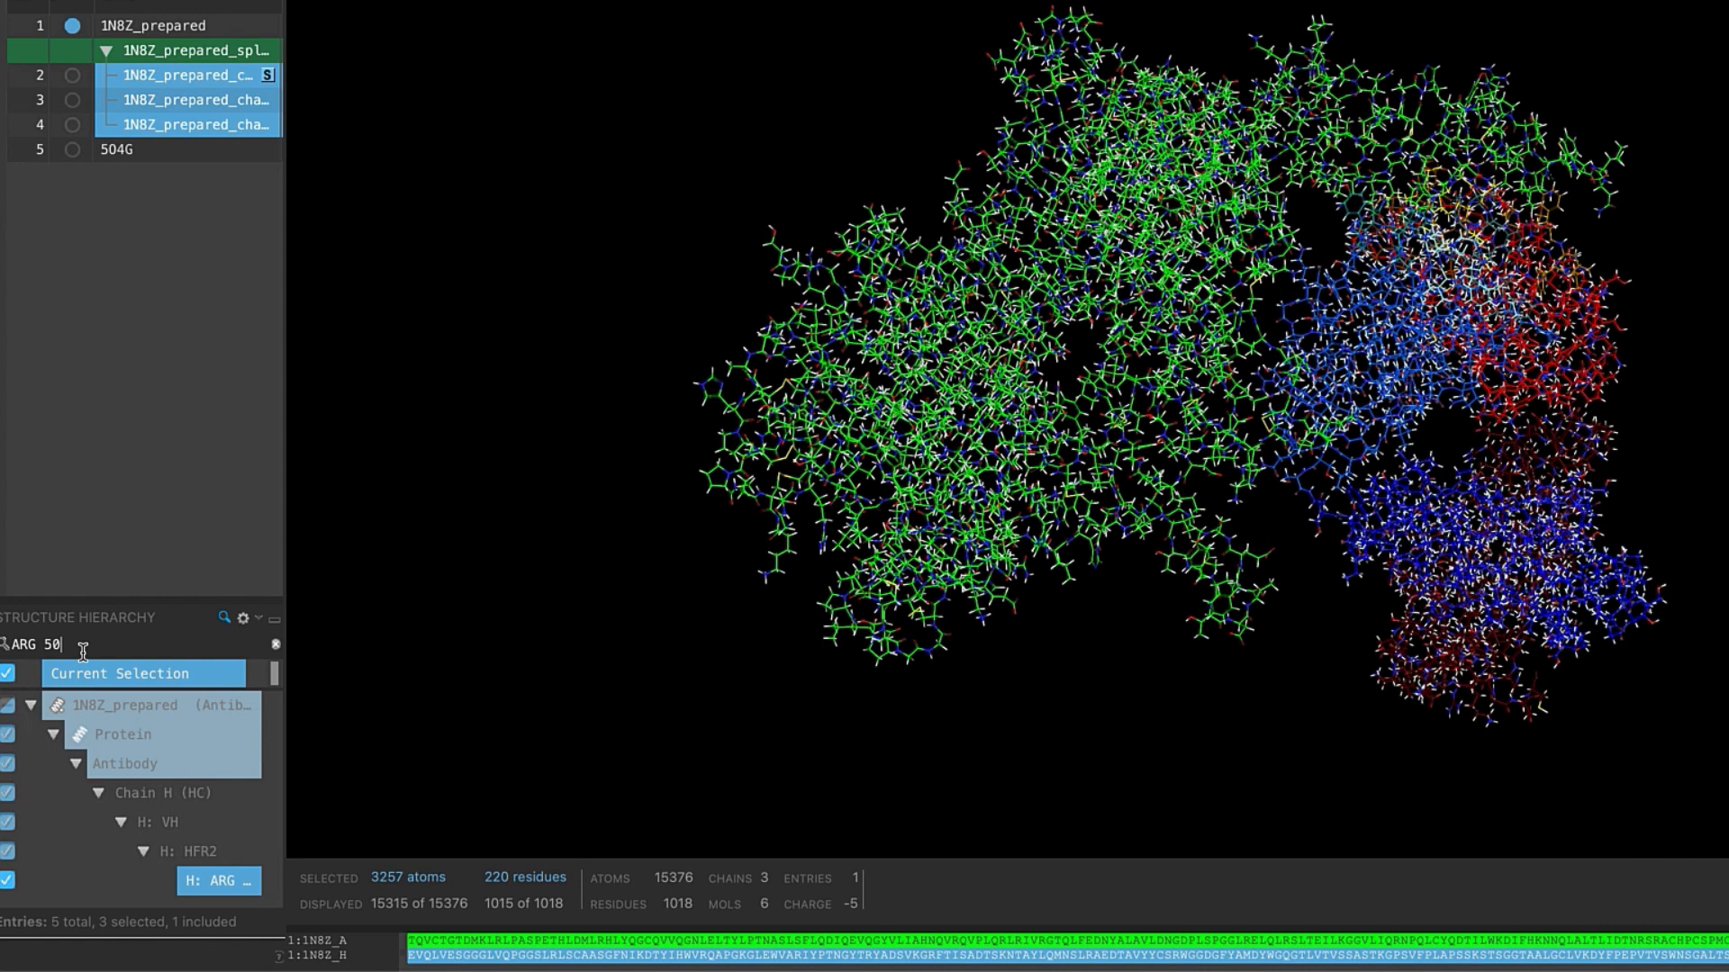
left_click(214, 889)
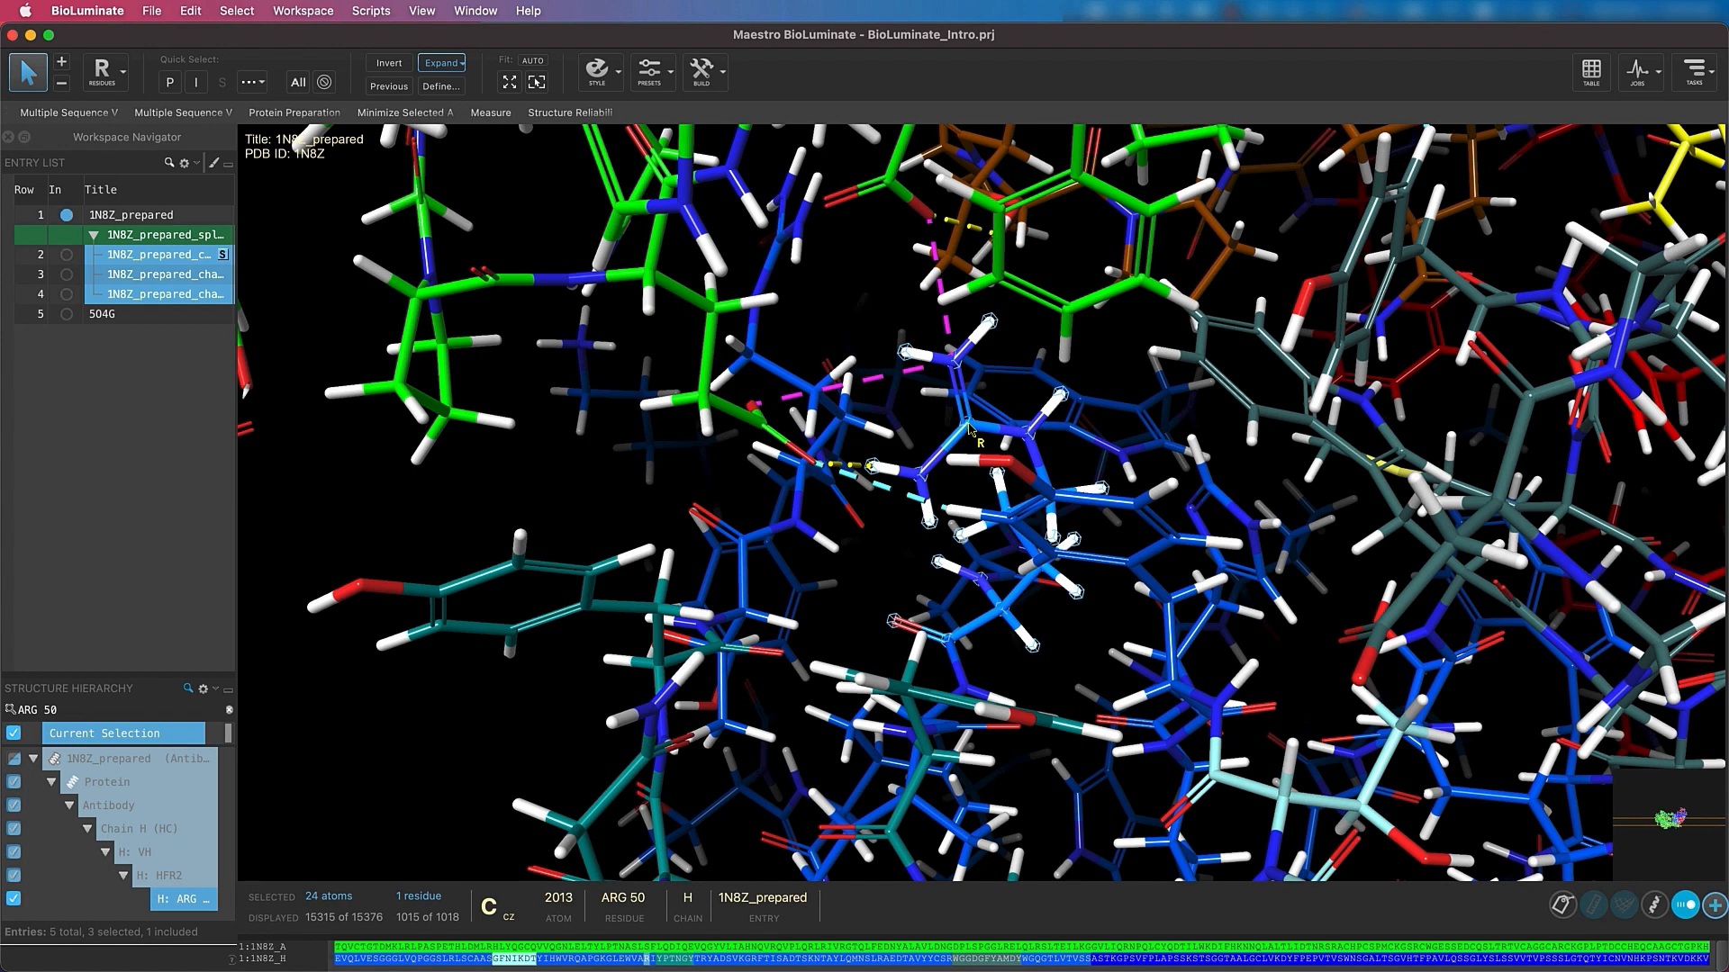
Step: Measure the distance between the ARG 50 side-chain hydrogen and the green chain's carboxylate oxygen, and hide the measurement in the workspace
left_click(487, 115)
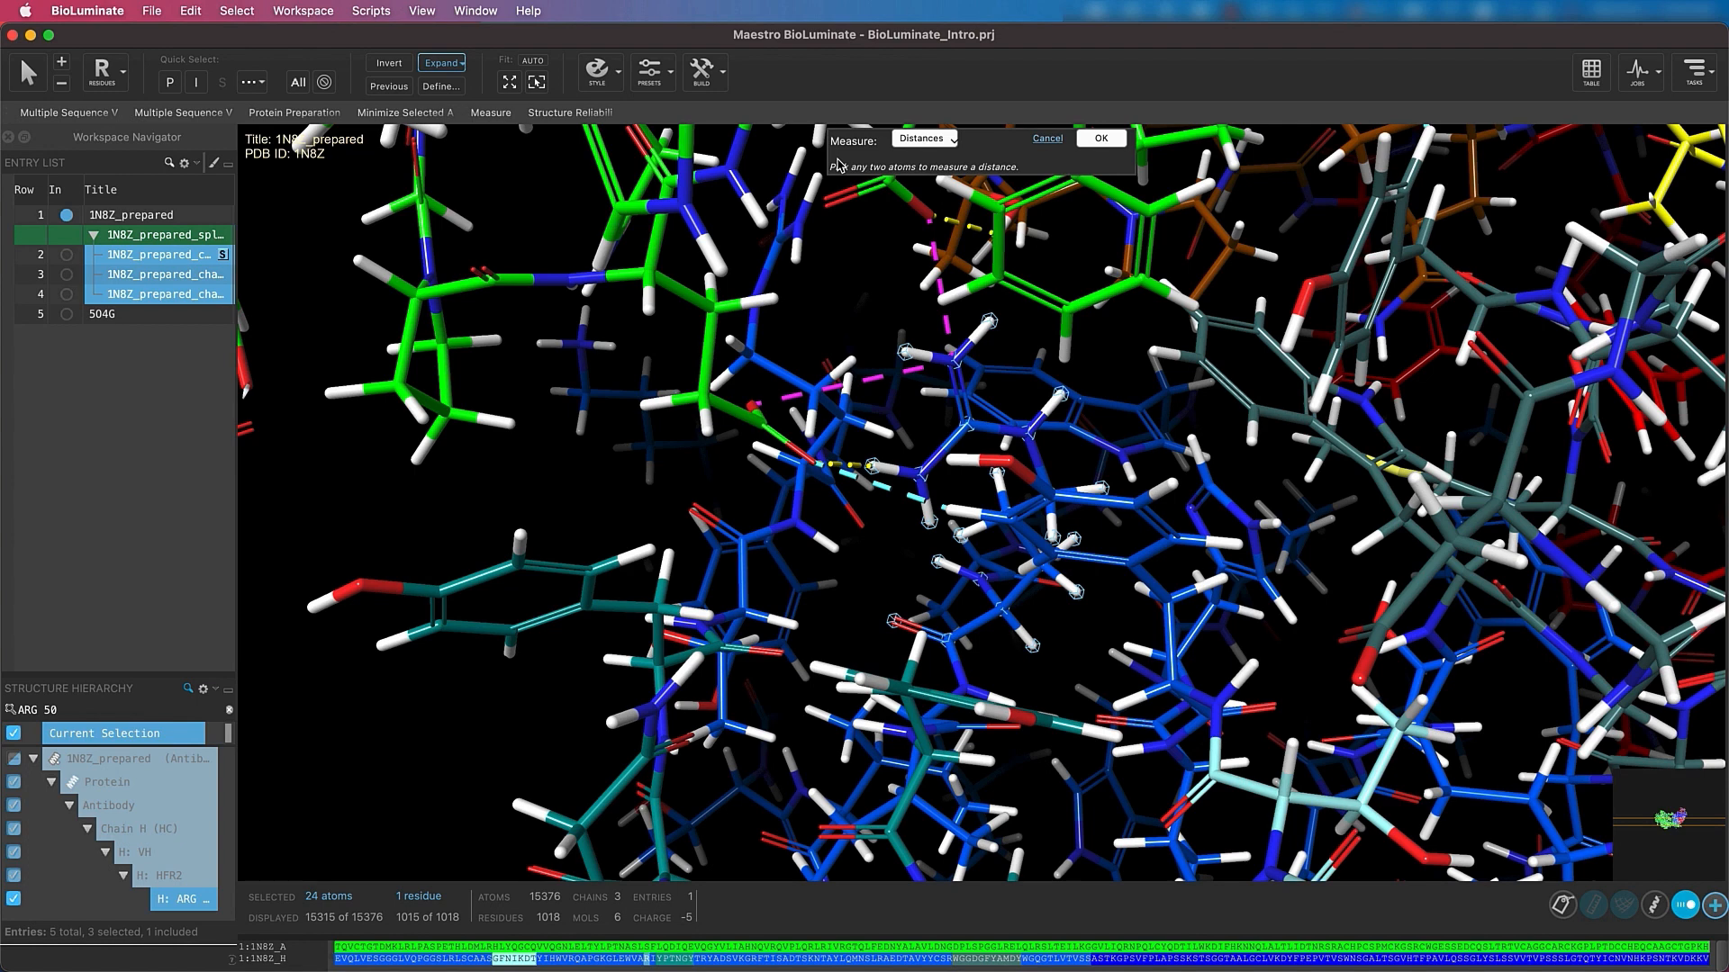
left_click(937, 140)
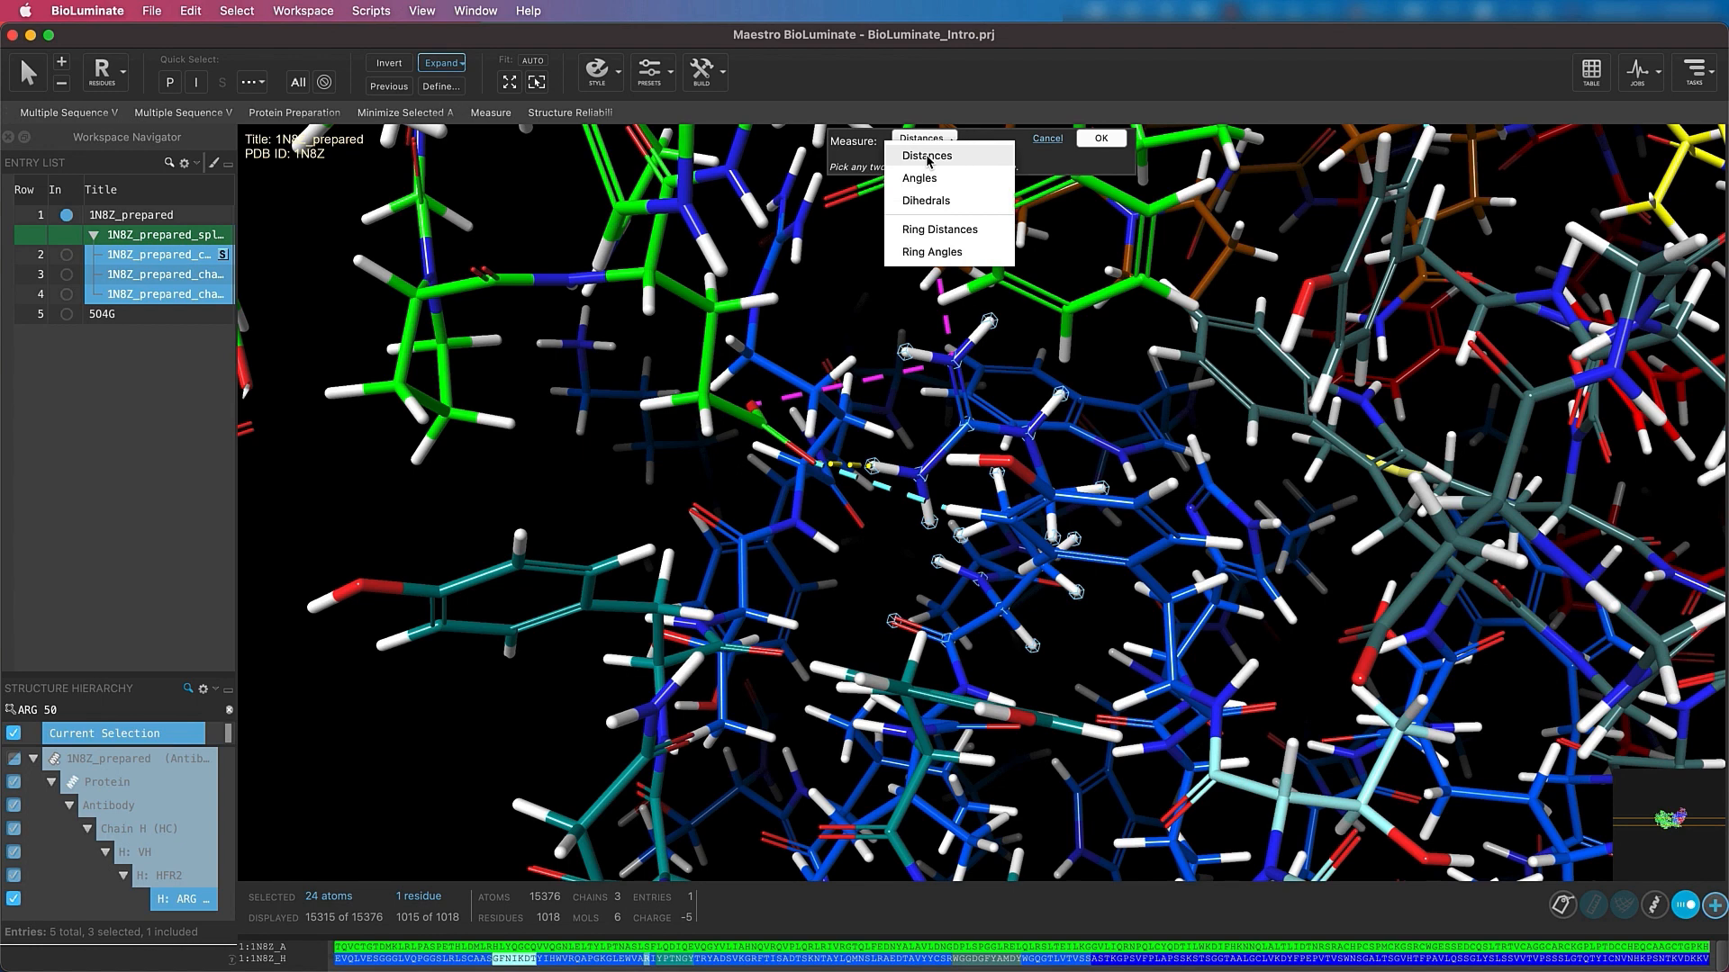
left_click(929, 157)
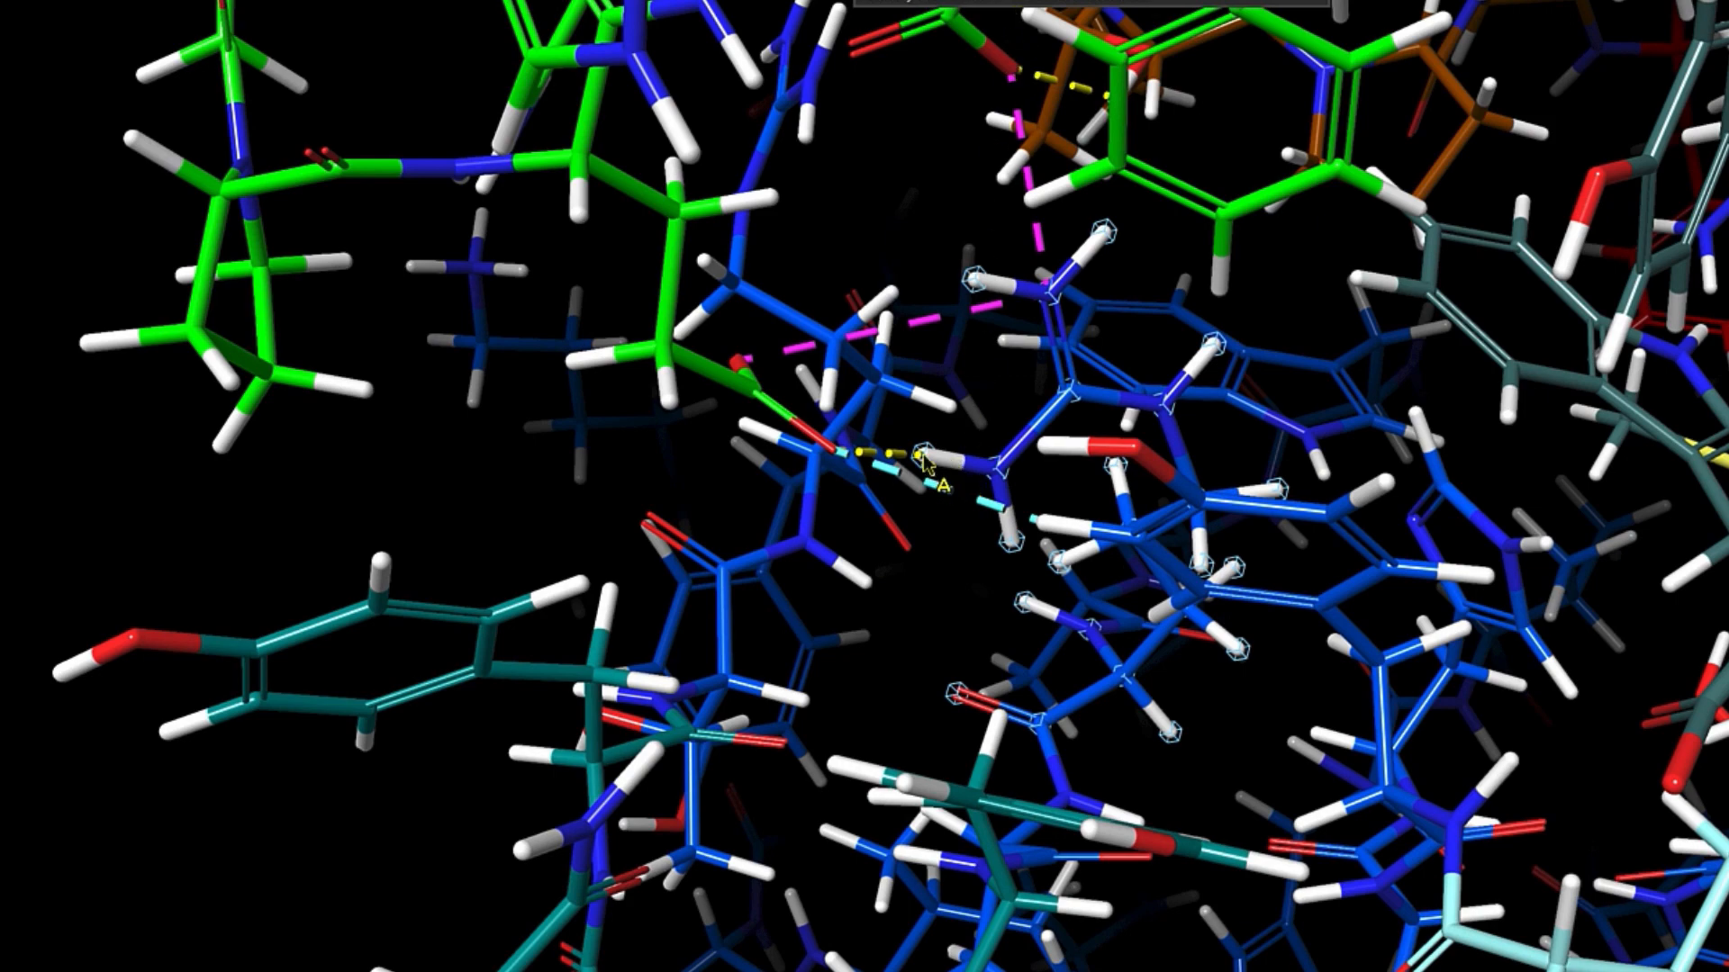
mouse_move(906, 448)
middle_mouse_down()
mouse_move(885, 450)
mouse_move(885, 474)
middle_mouse_up()
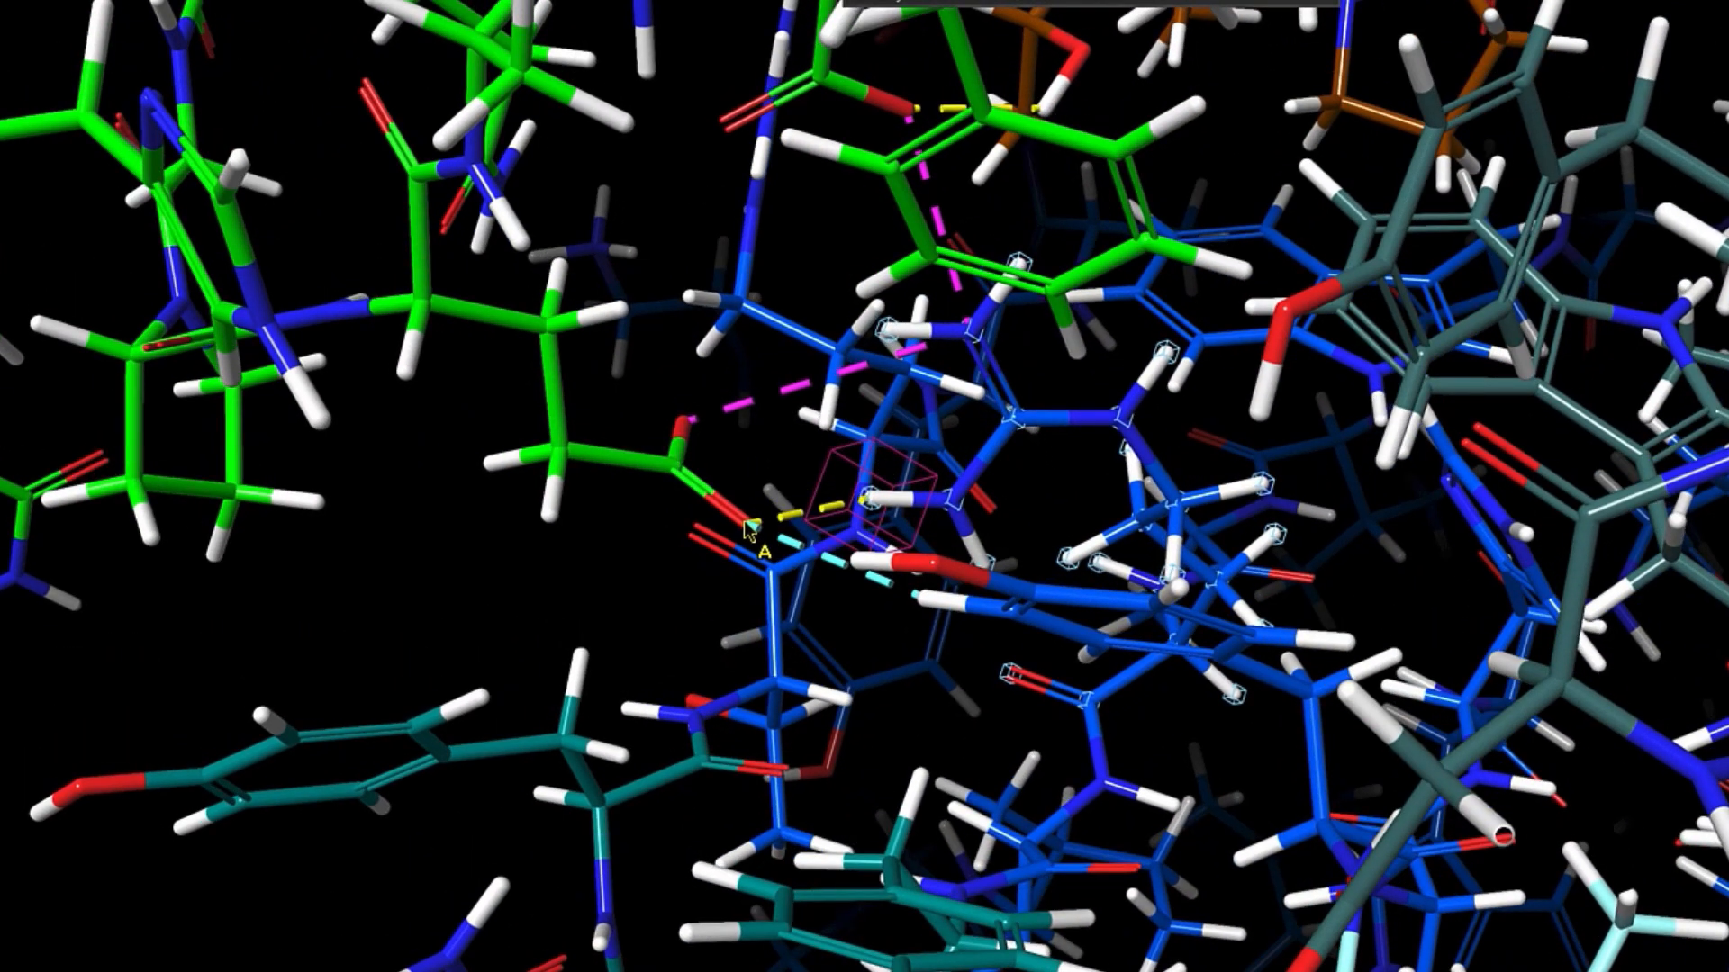
left_click(748, 529)
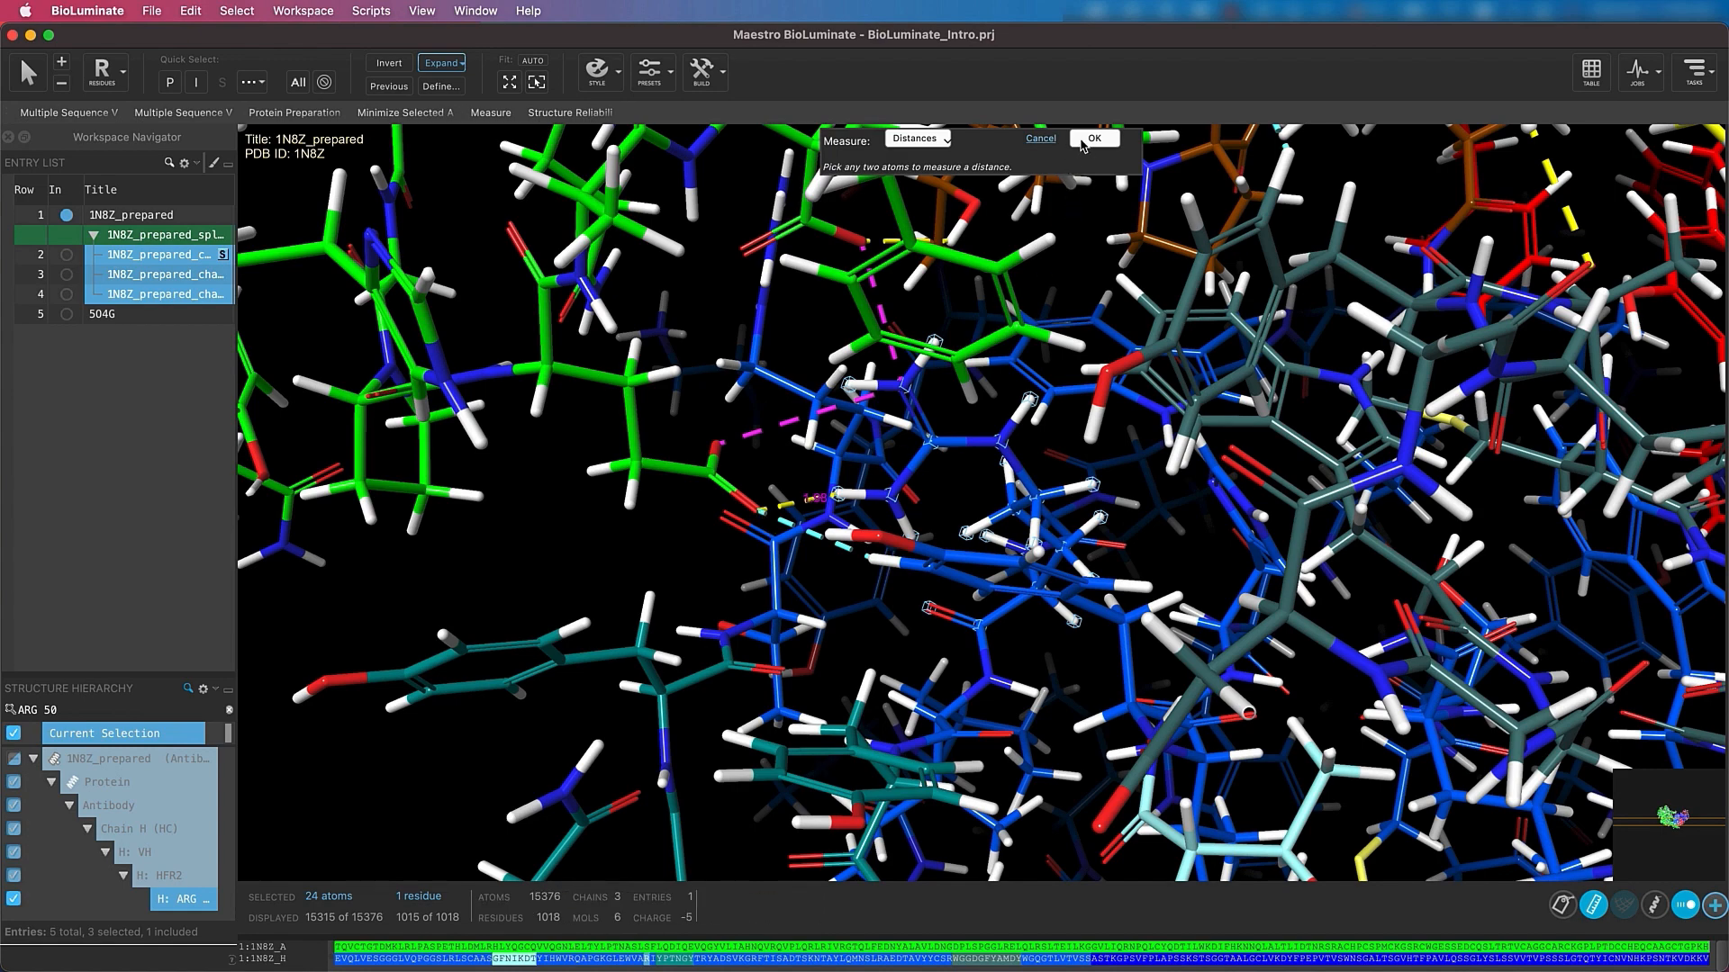
left_click(1085, 142)
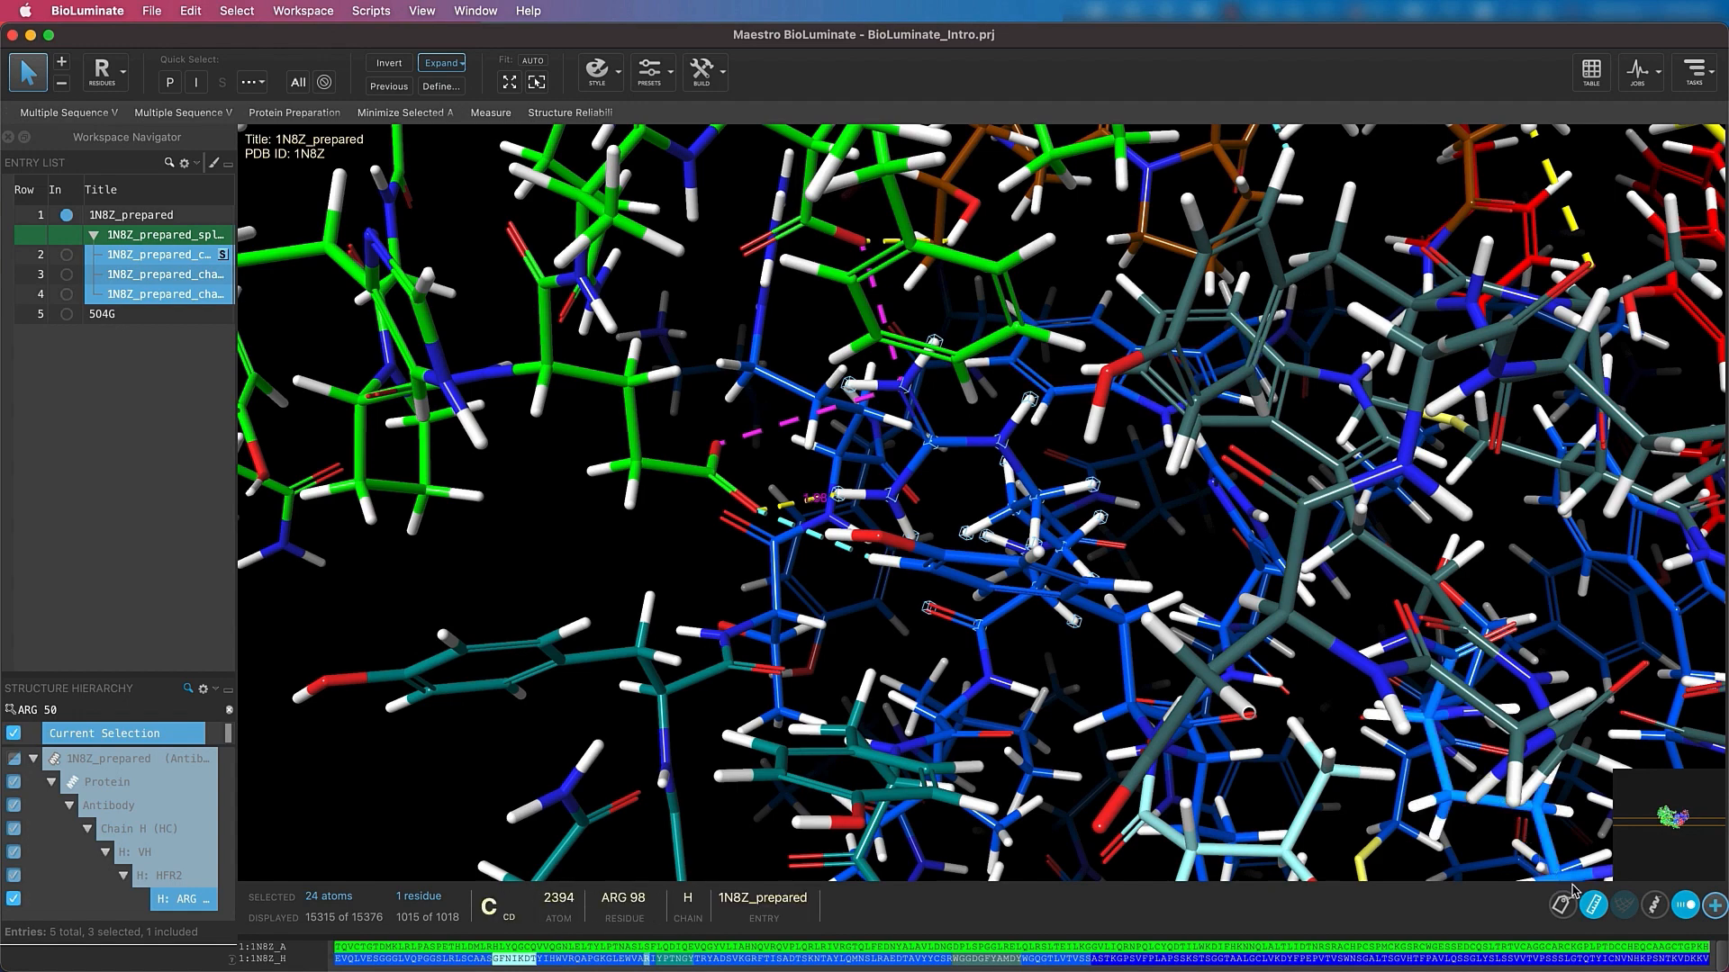
left_click(1591, 907)
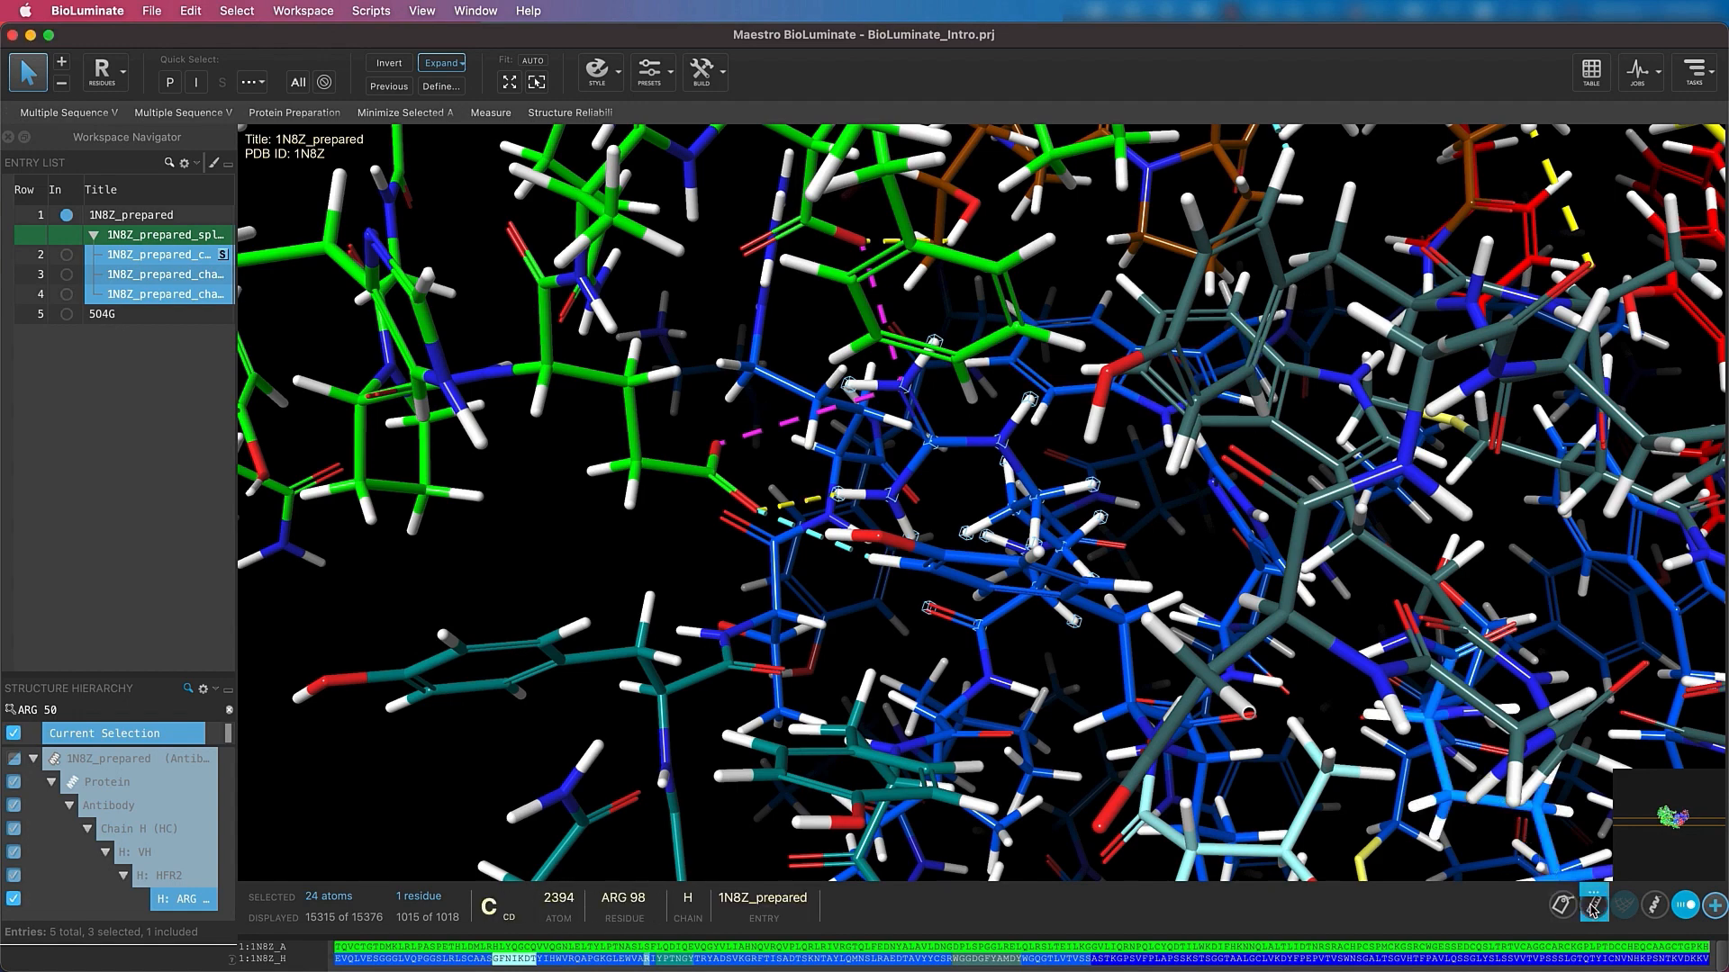